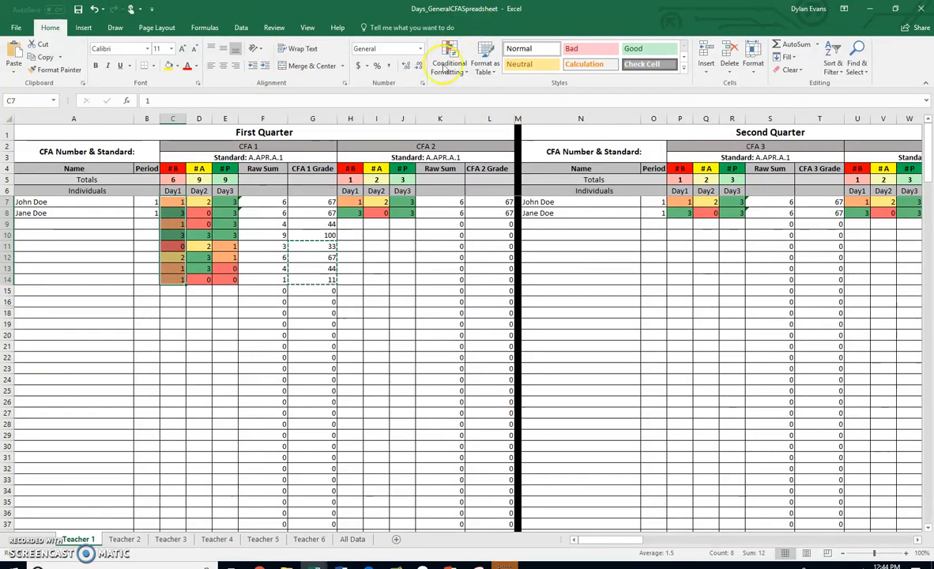
Step: Examine the Day1 to Day3 scores and the CFA 1 grades in rows 7 to 14
drag(171, 203, 177, 281)
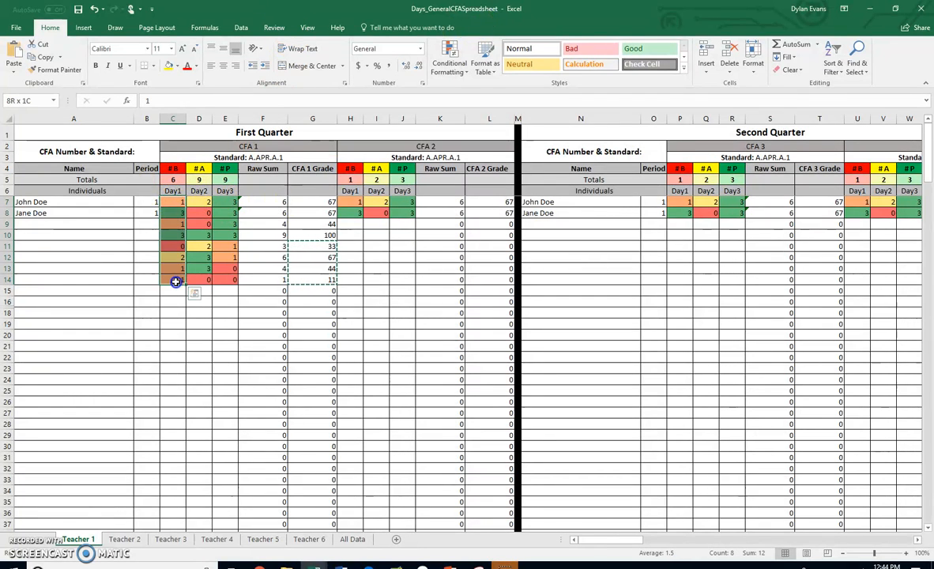
click(178, 201)
click(172, 213)
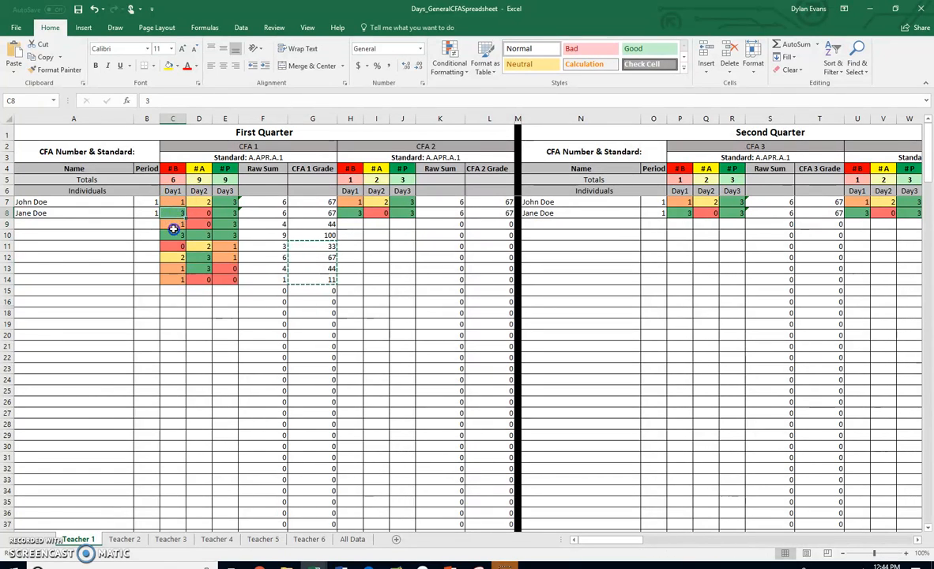
click(199, 203)
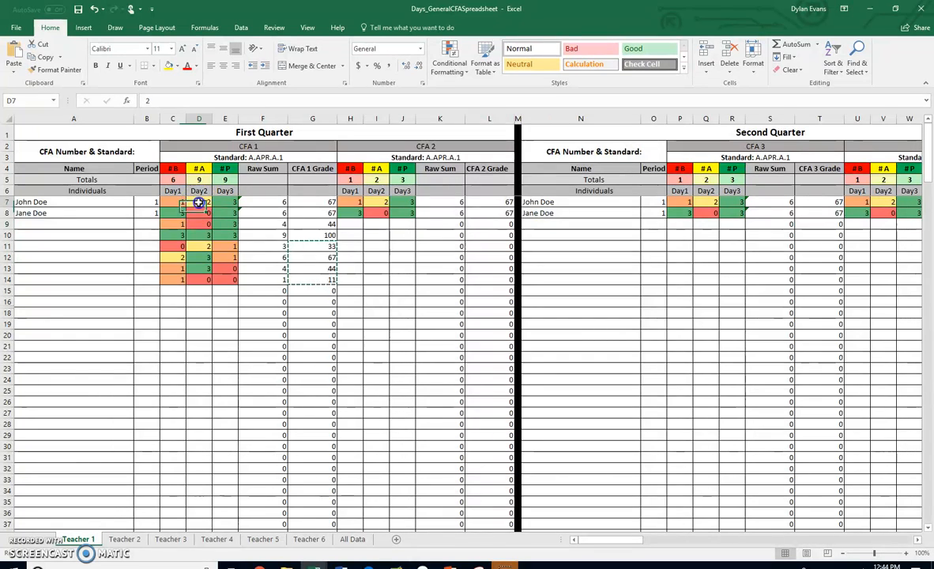
click(198, 212)
click(199, 234)
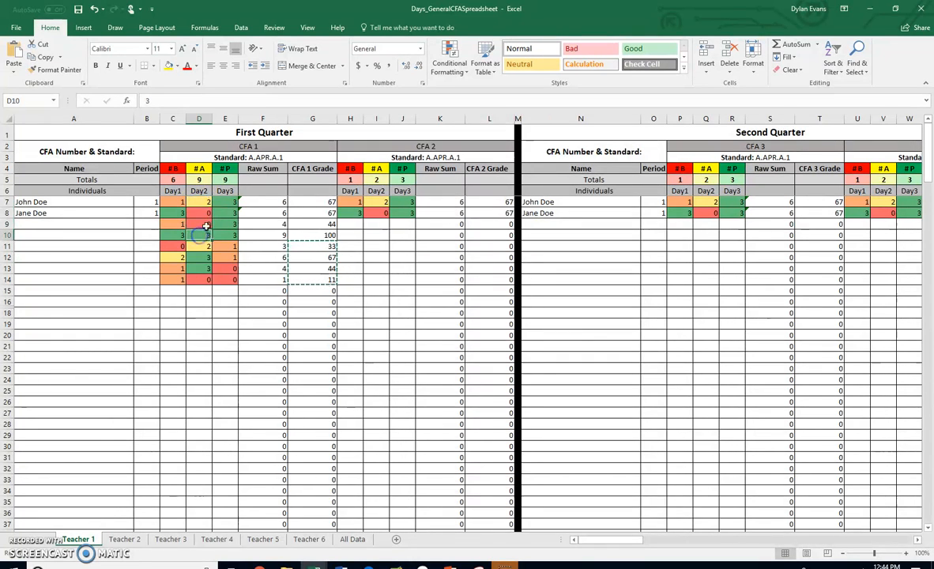
drag(225, 202, 237, 234)
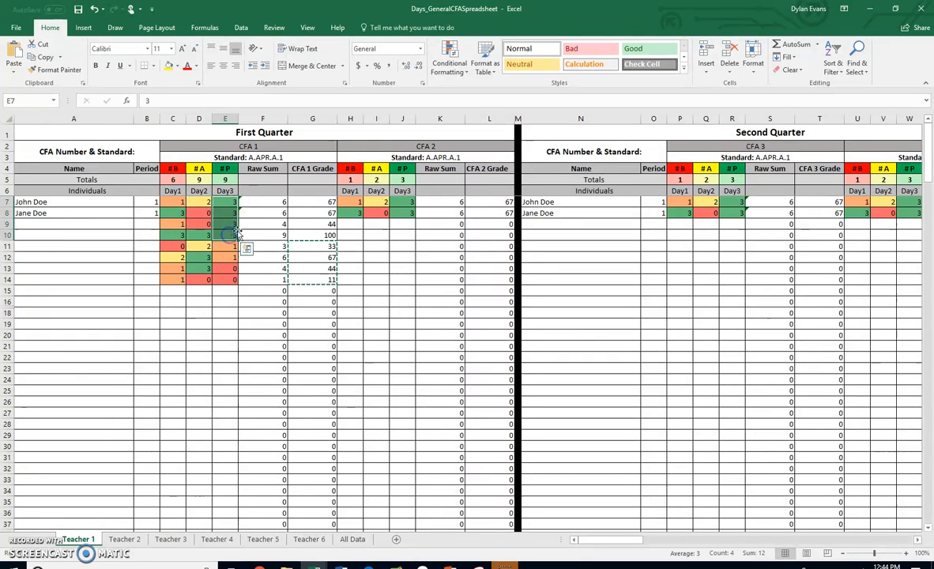
click(325, 204)
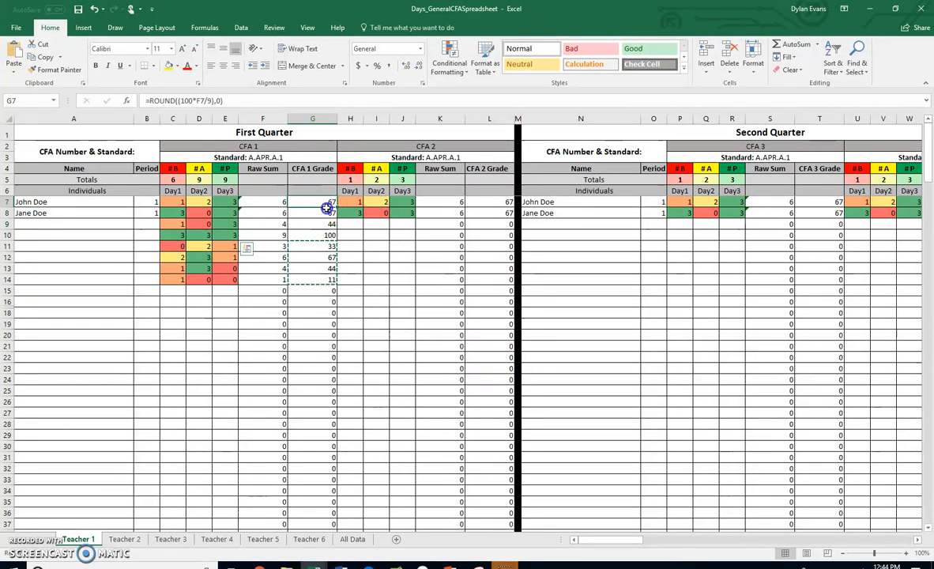
drag(326, 207, 310, 278)
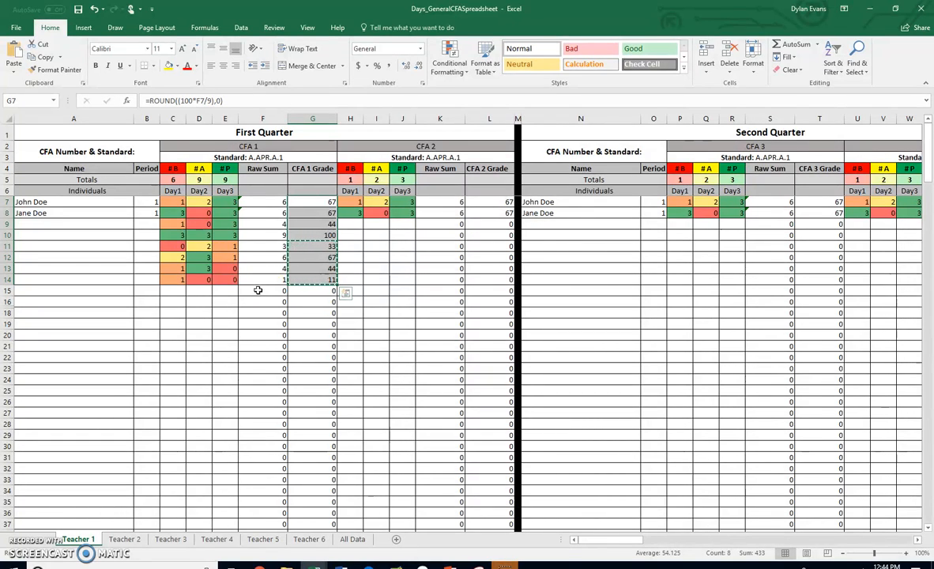
drag(172, 202, 235, 280)
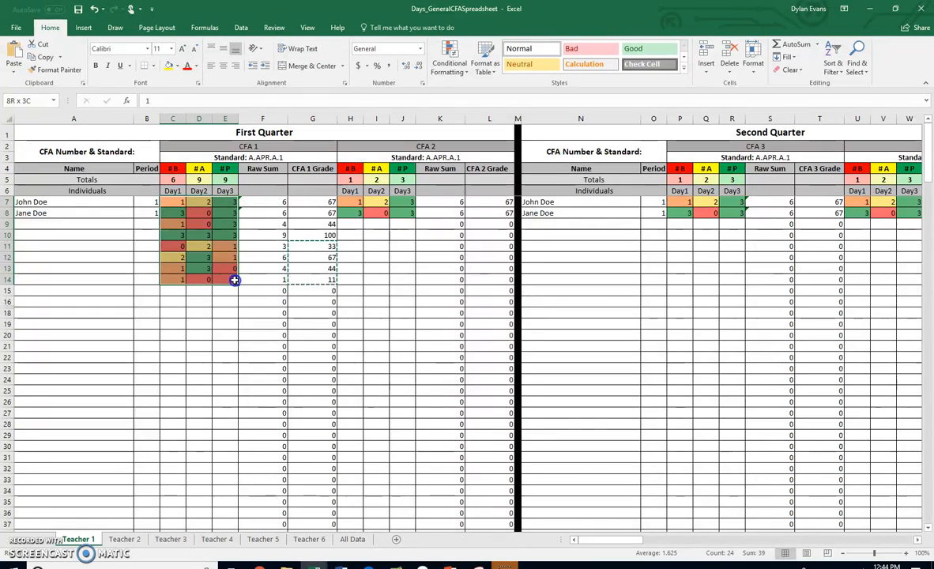
mouse_move(176, 204)
mouse_down()
mouse_move(175, 279)
mouse_move(184, 200)
mouse_move(175, 197)
mouse_up()
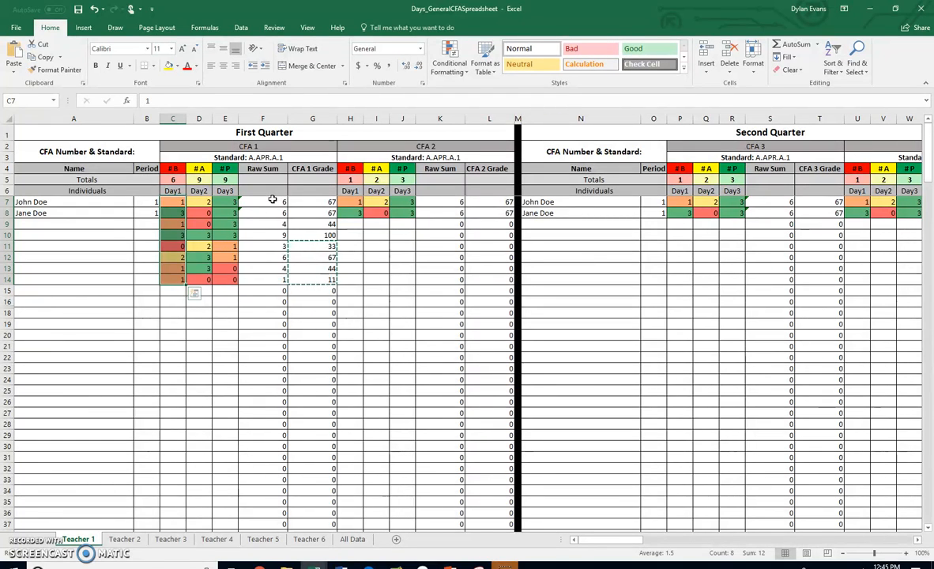
Step: Examine the CFA 1 Raw Sum column and how the formula in F7 uses the Day1 to Day3 scores
drag(273, 203, 320, 278)
key(ctrl+v)
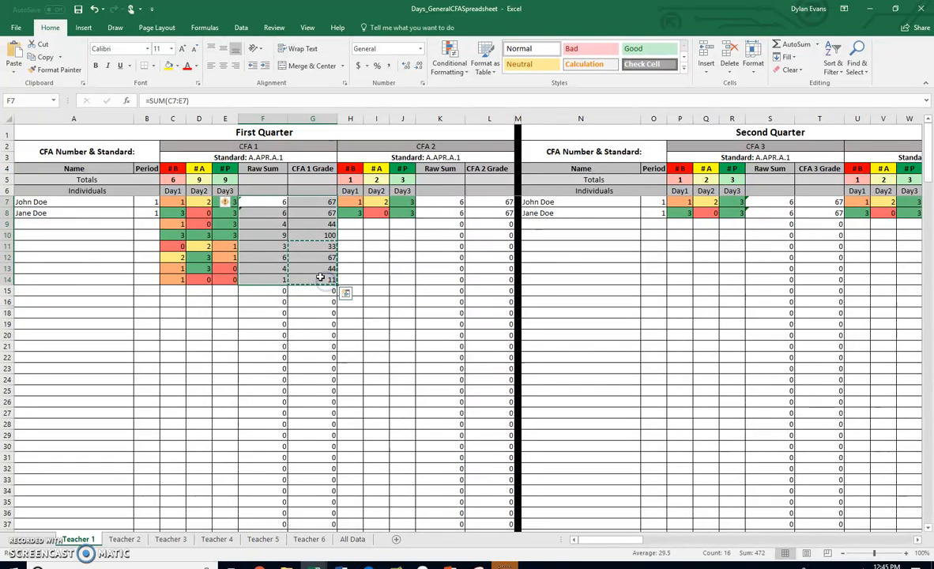
click(283, 294)
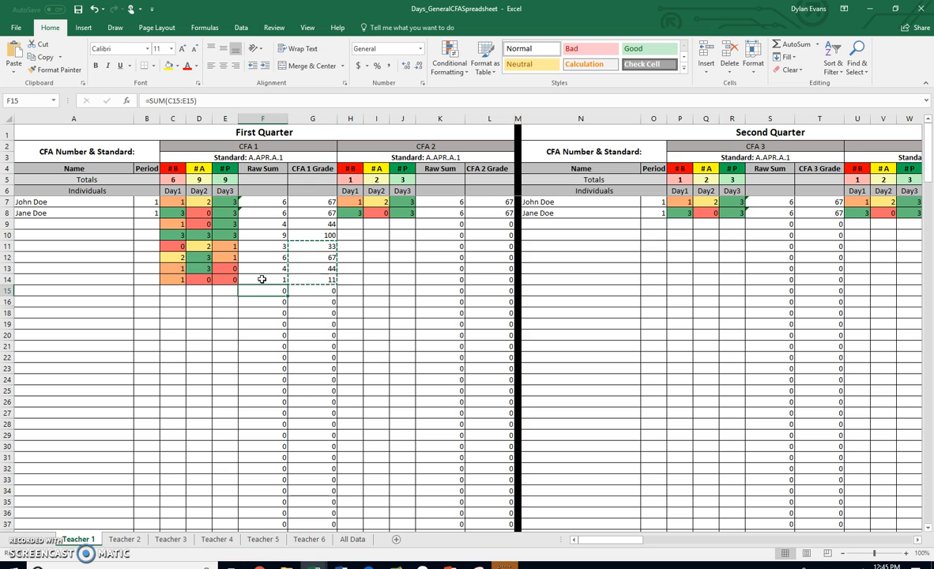
click(273, 203)
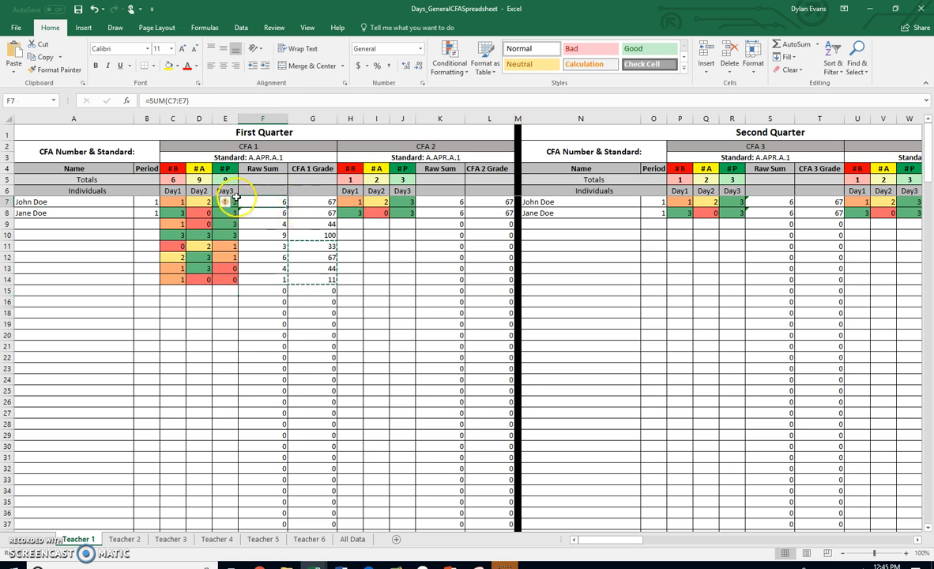
click(174, 203)
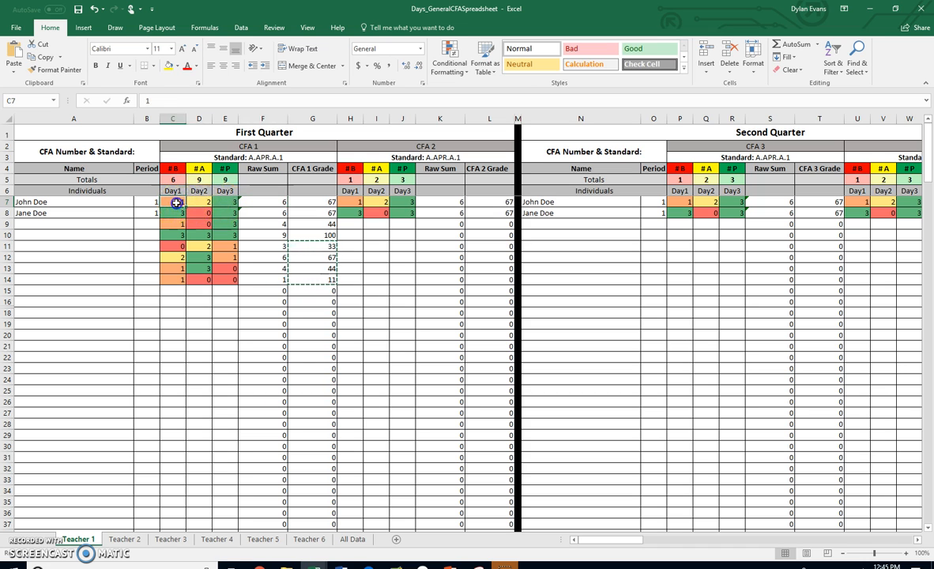
click(282, 202)
drag(269, 175, 273, 280)
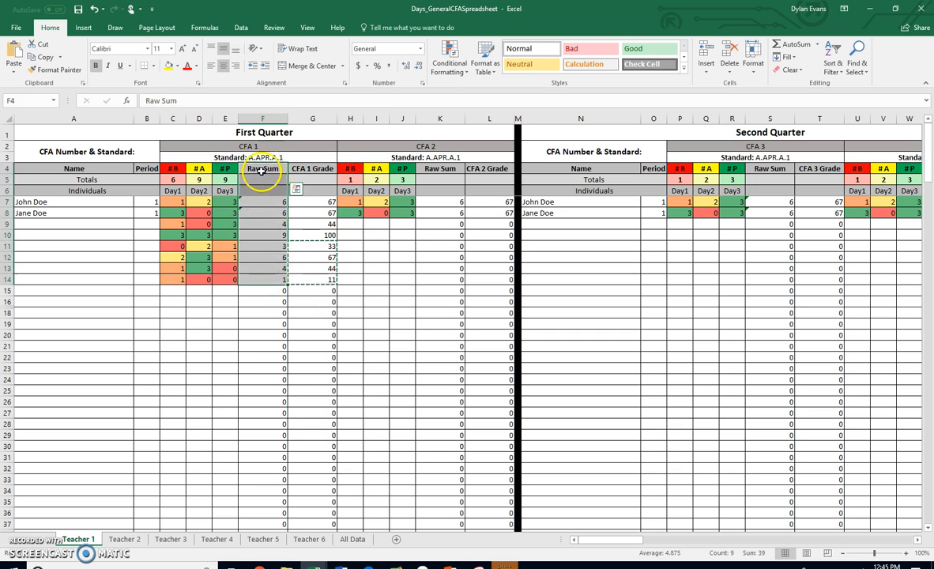
click(263, 204)
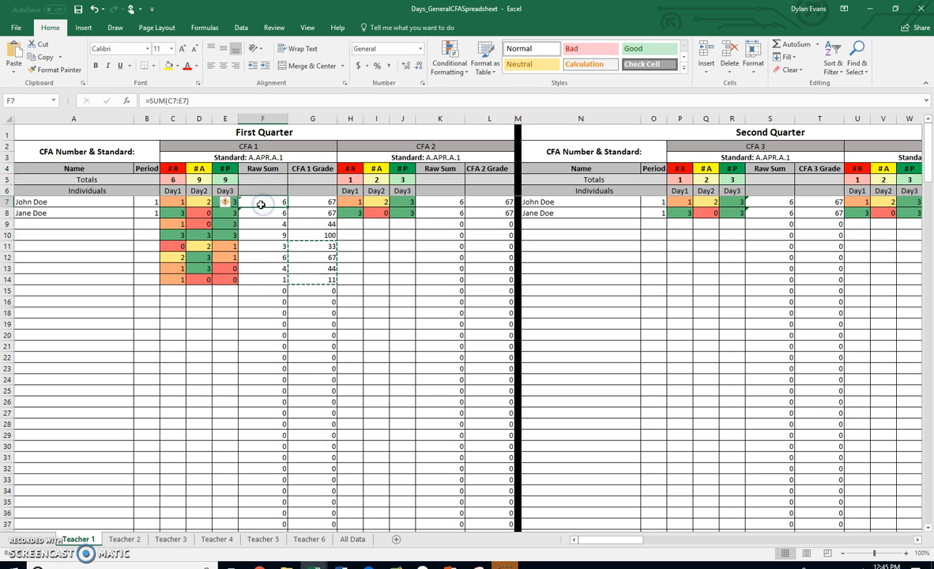
click(182, 203)
drag(183, 203, 223, 203)
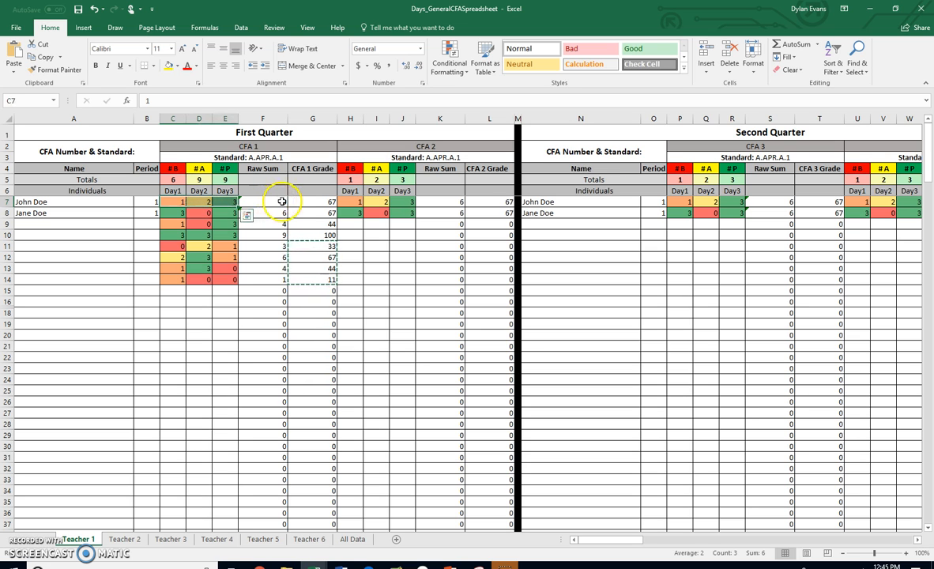
click(282, 201)
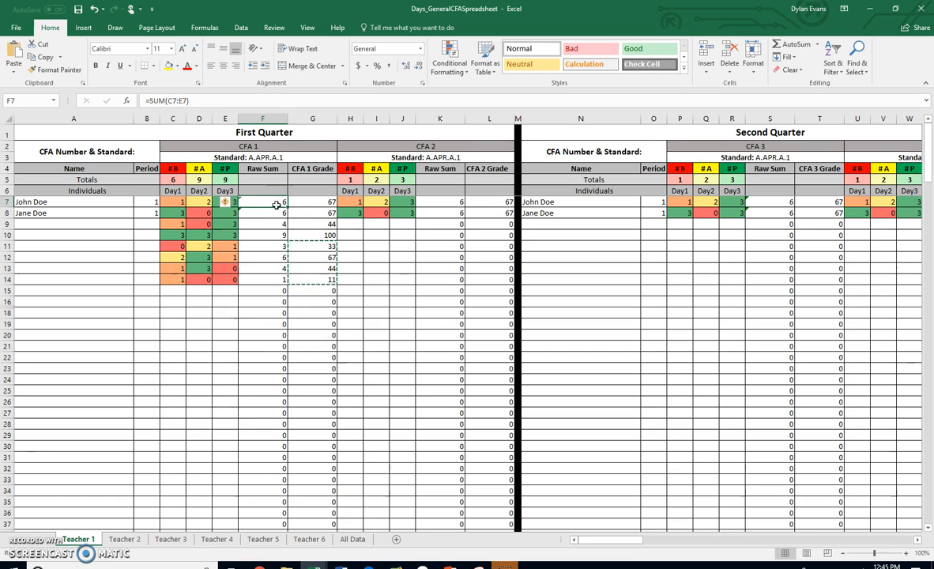
Step: Examine the CFA 1 Grade formula in G7 and the Raw Sum cell it refers to
click(303, 168)
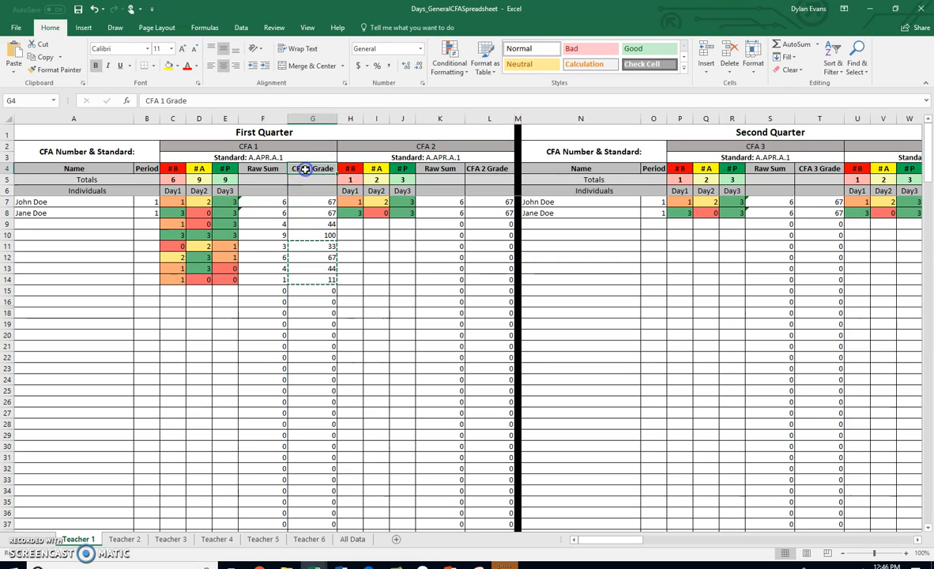
click(316, 205)
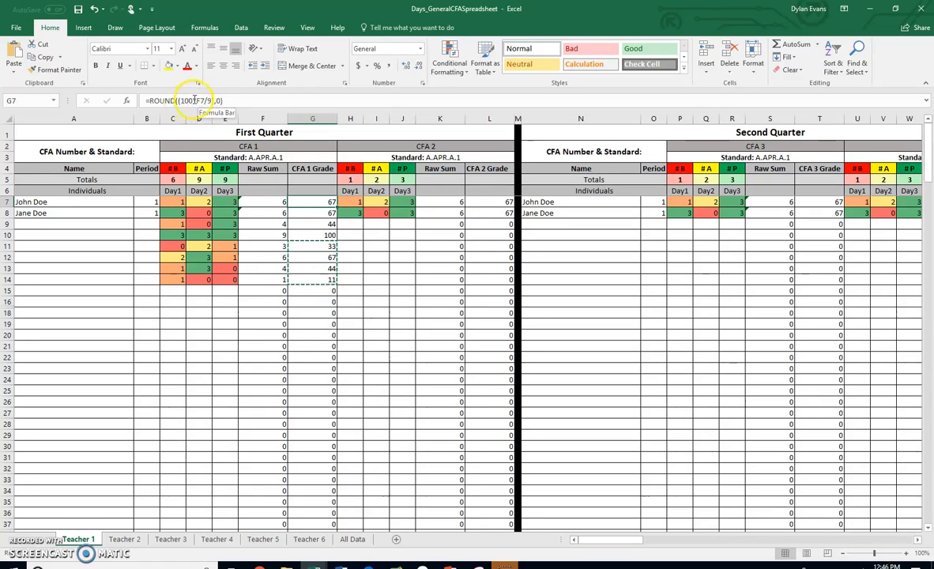
click(219, 100)
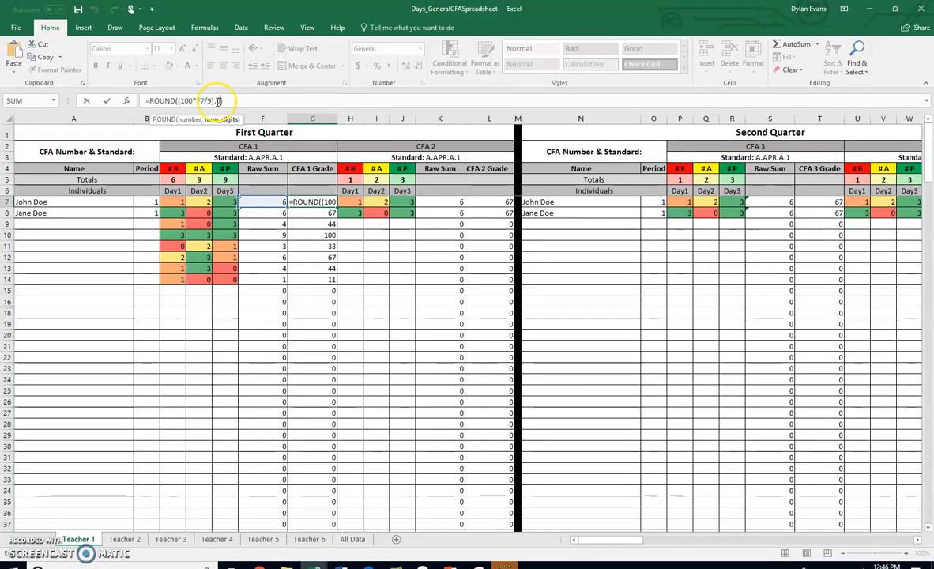
key(Return)
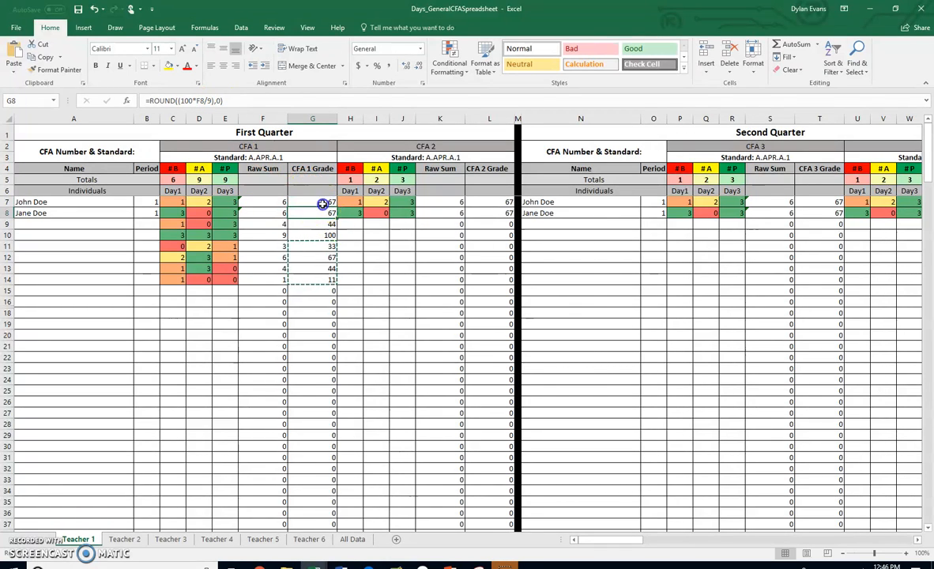
click(320, 199)
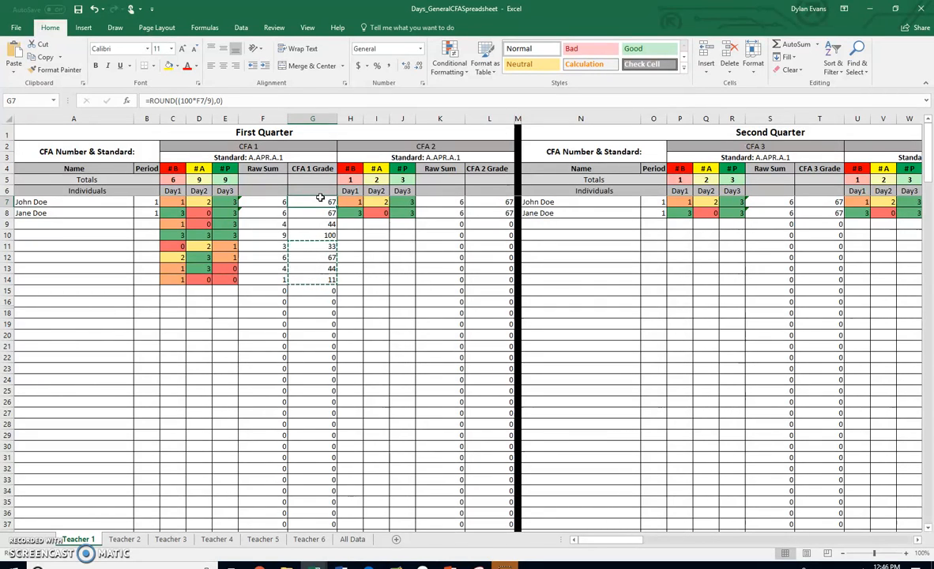
click(280, 204)
click(316, 203)
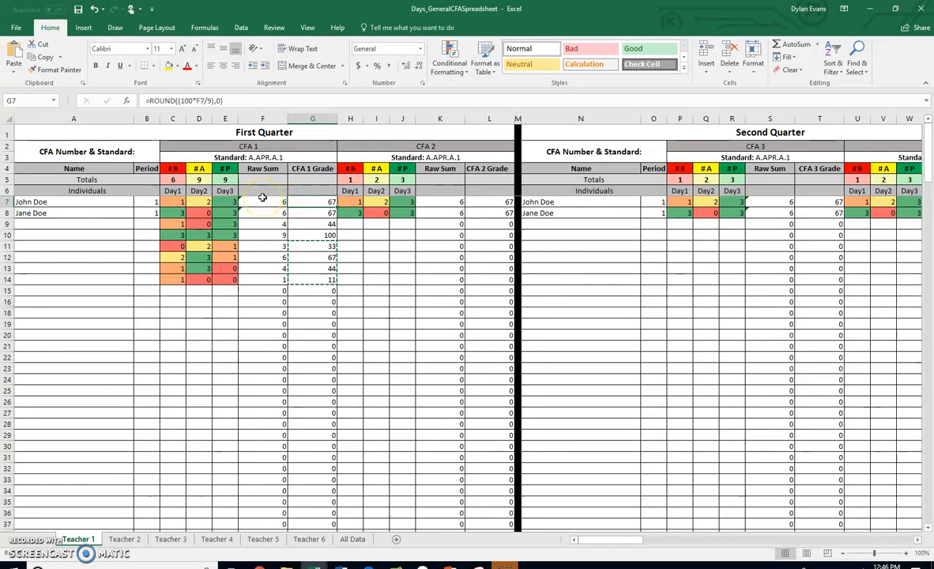
Step: Clear the CFA 1 Raw Sum and CFA 1 Grade formulas in F7:G14
drag(266, 202, 275, 261)
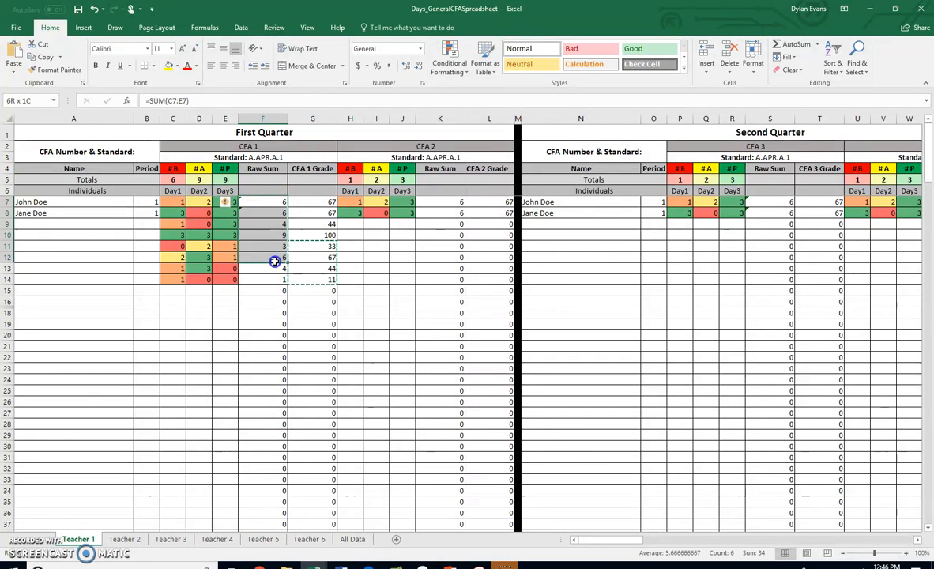
double_click(275, 201)
key(Escape)
drag(271, 207, 276, 283)
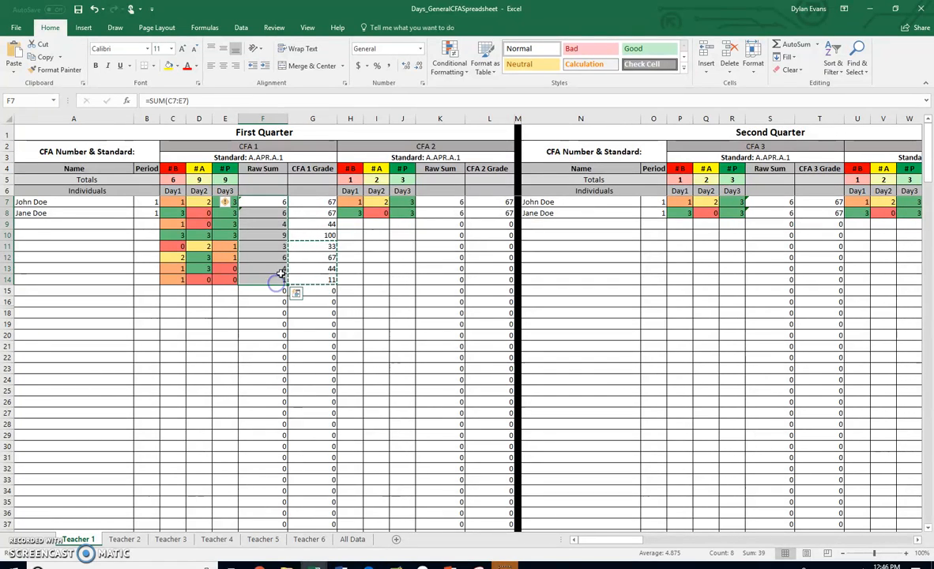
drag(329, 228, 314, 281)
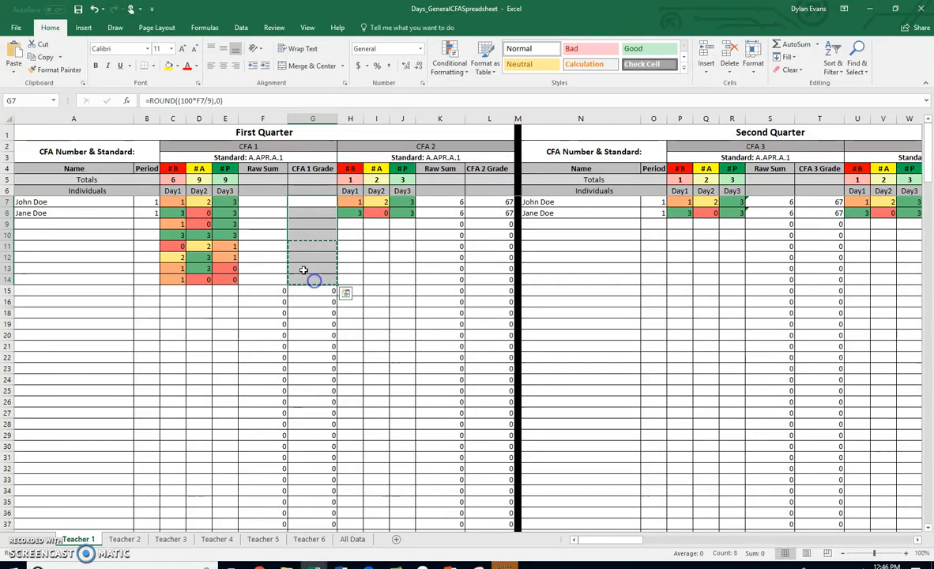
Step: Change the CFA 1 Raw Sum header in F4 to Average
click(278, 203)
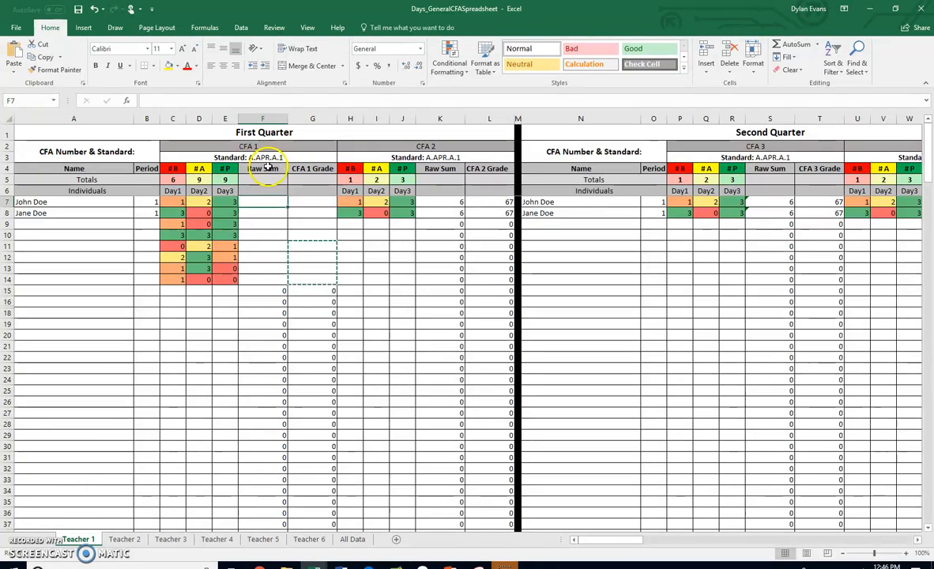
click(268, 168)
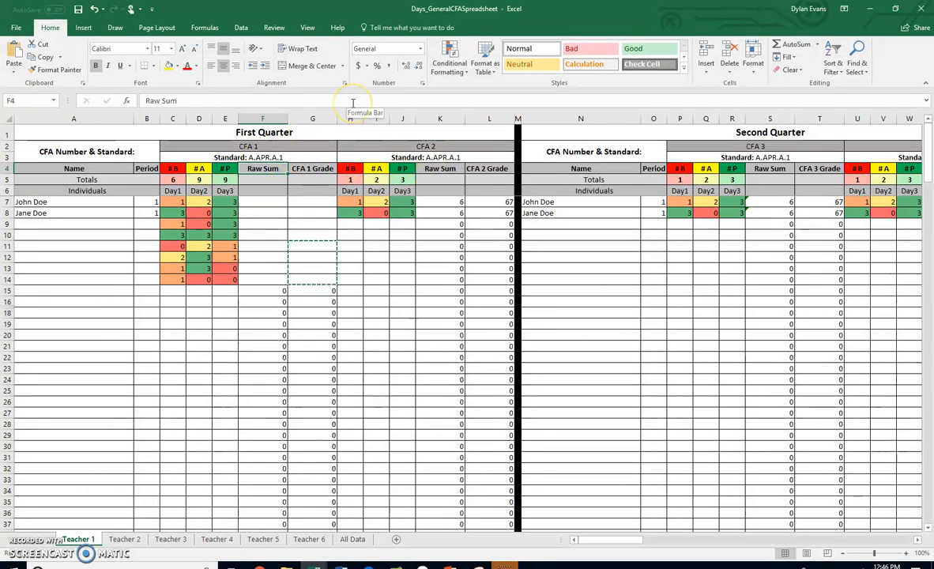
text(Average)
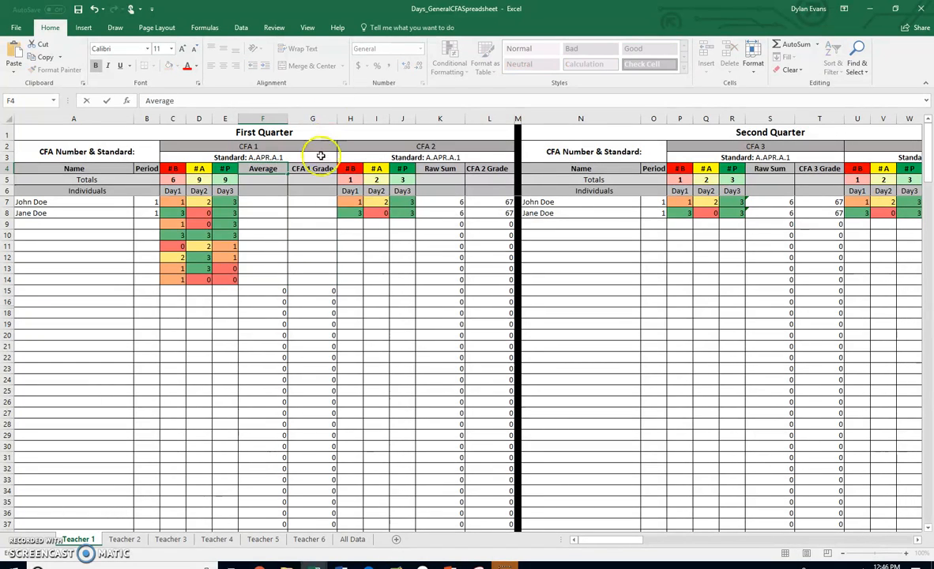
Step: Enter the formula =AVERAGE(C7:E7) in F7 to average the Day1 to Day3 scores
click(279, 201)
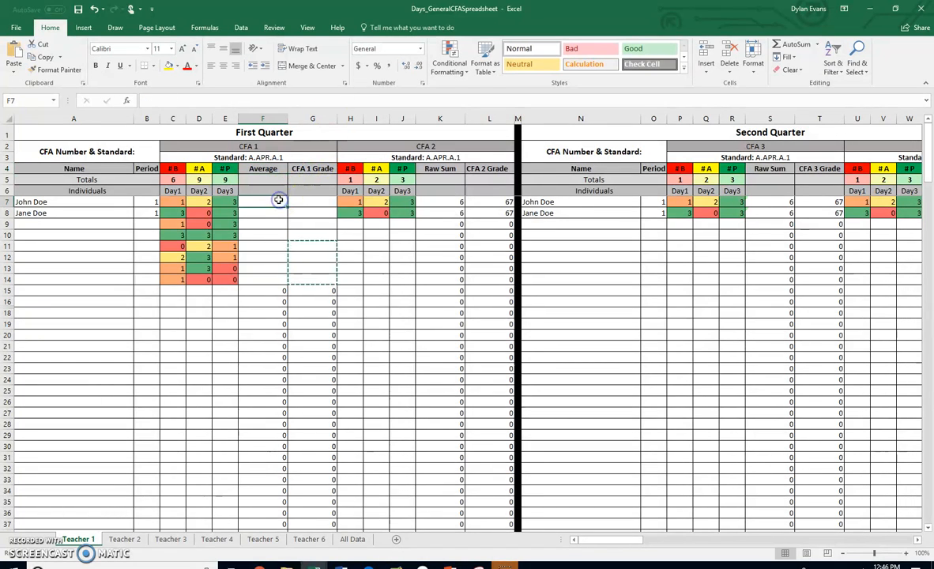
scroll(164, 121, down, 4)
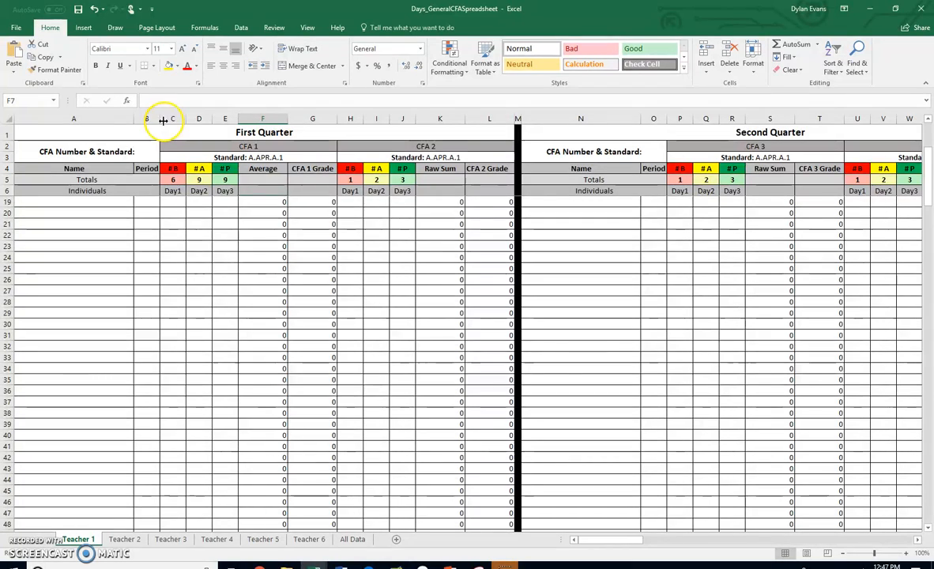
scroll(237, 249, up, 4)
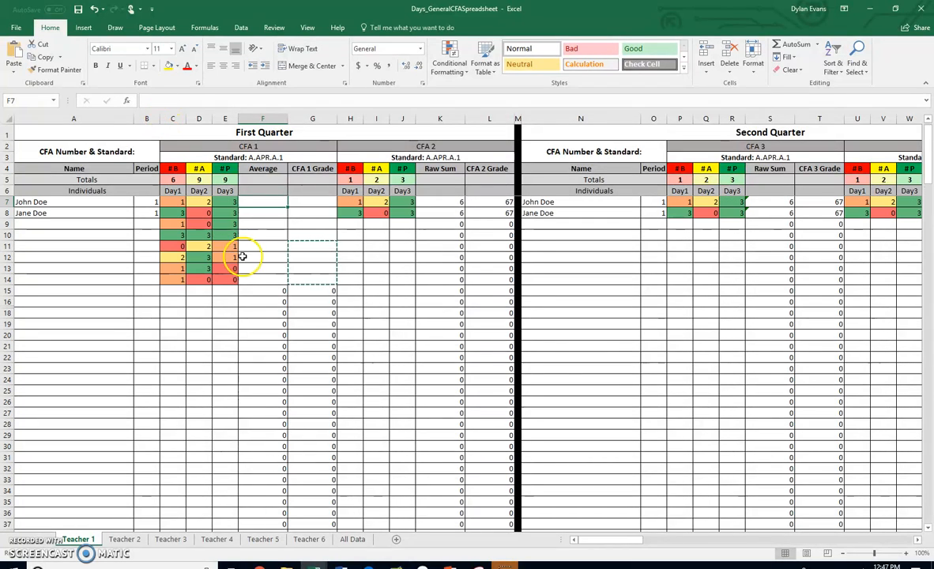
double_click(267, 203)
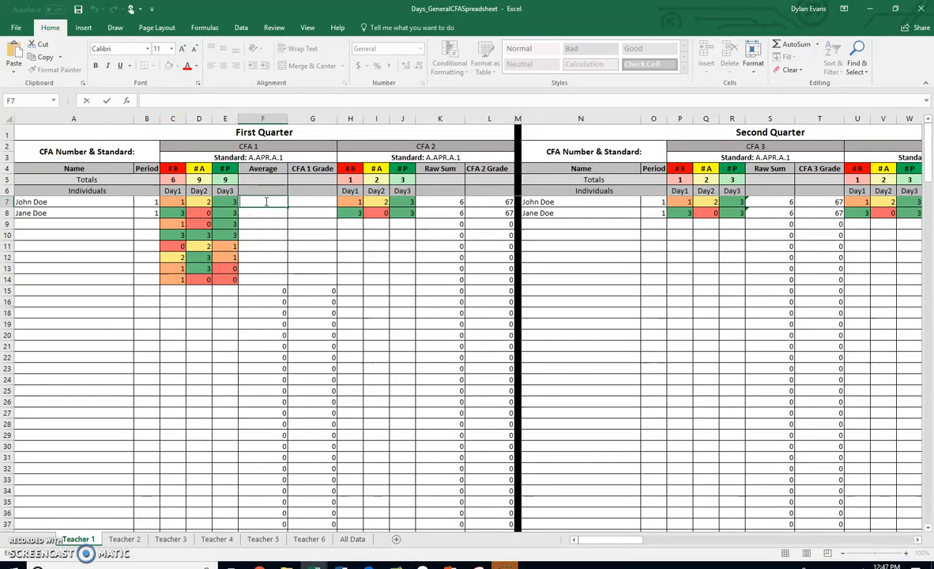
text(=AVERAGE)
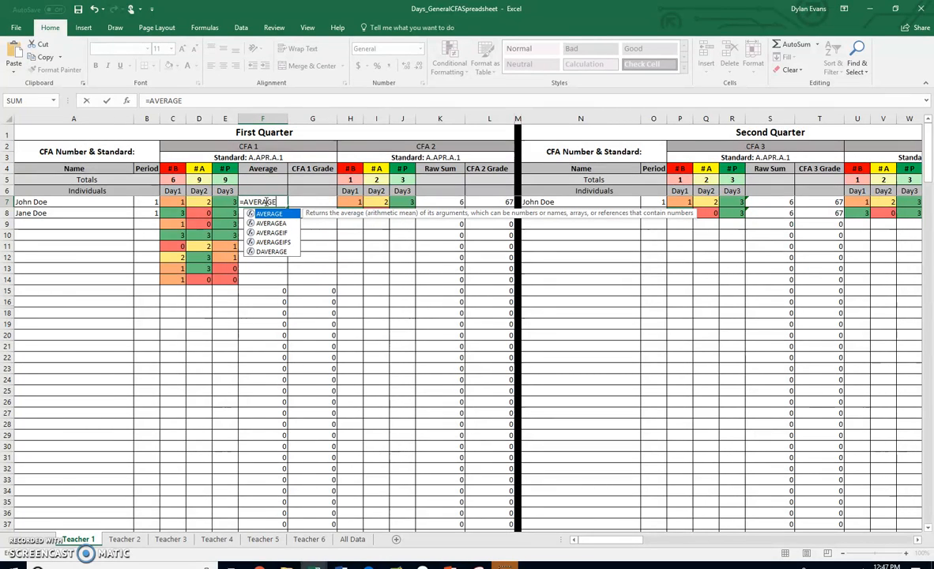
text(()
click(176, 202)
drag(176, 202, 221, 202)
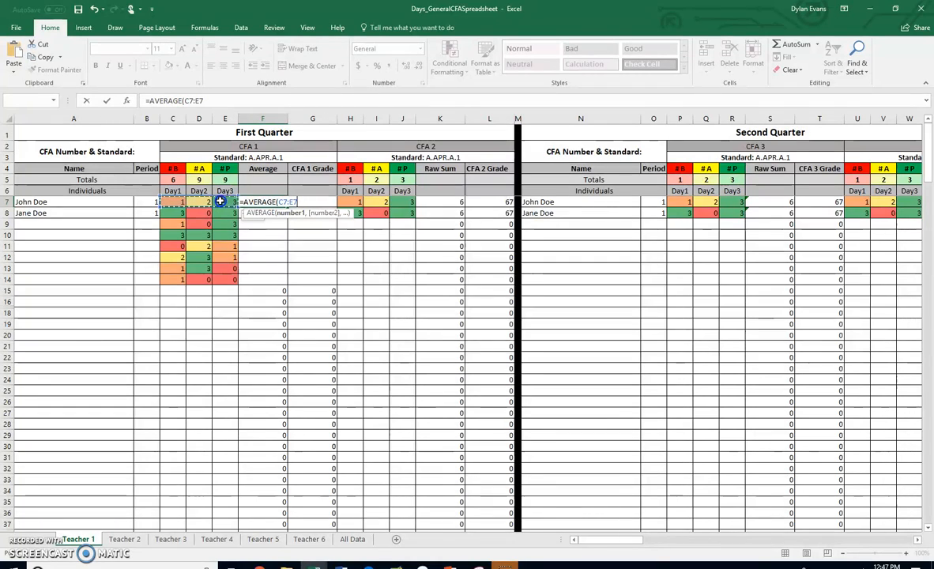
text())
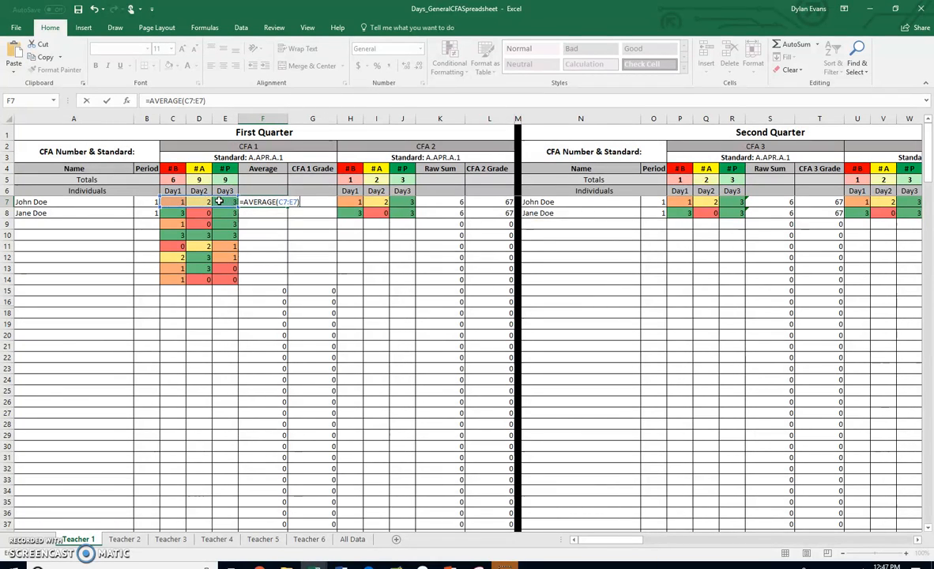
key(Return)
Step: Try copying the average formula from F7 into F8:F14, check the results, and undo the paste
click(260, 201)
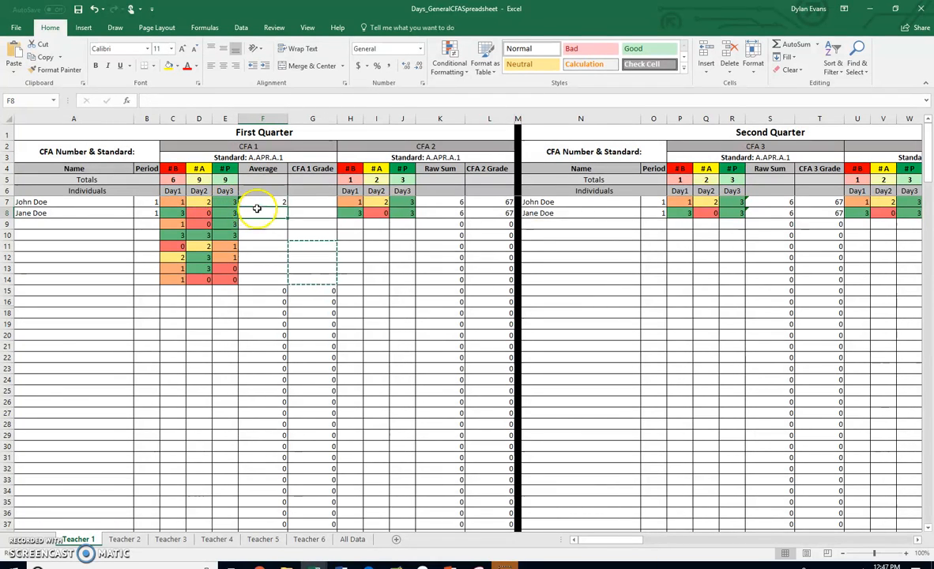
key(ctrl+c)
drag(266, 210, 275, 279)
key(ctrl+v)
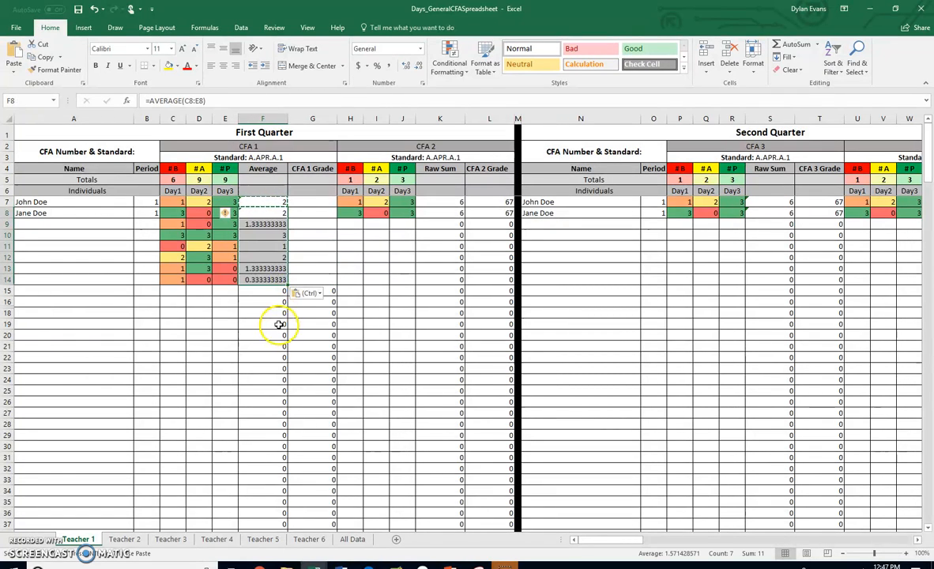
click(269, 284)
click(265, 224)
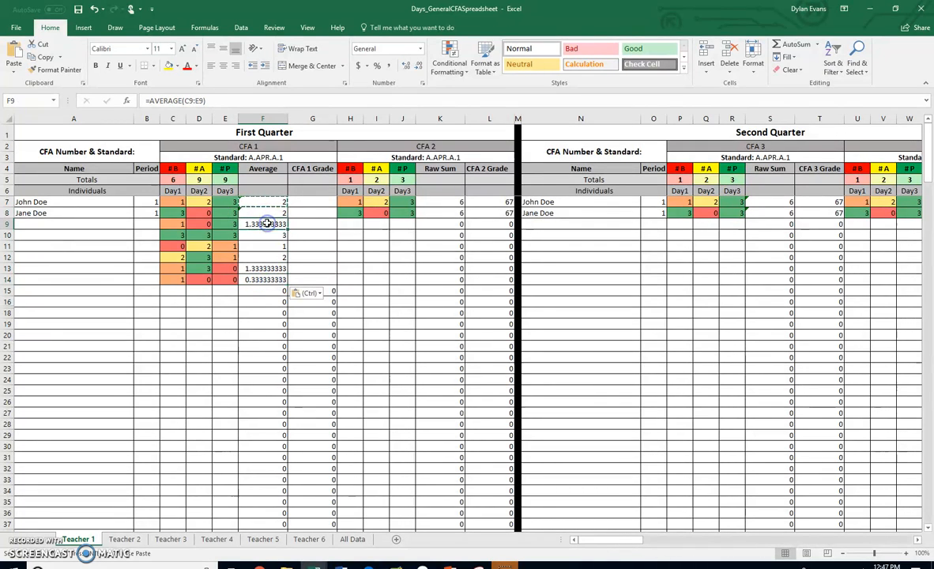
key(ctrl+z)
Step: Round the average in F7 to a whole number with the formula =ROUND(AVERAGE(C7:E7),0)
click(268, 203)
click(152, 101)
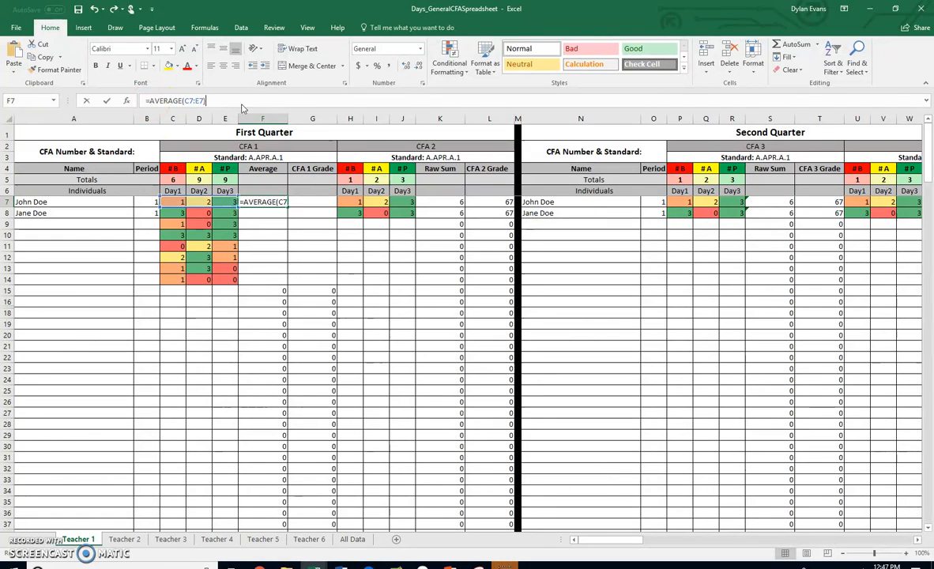
text(()
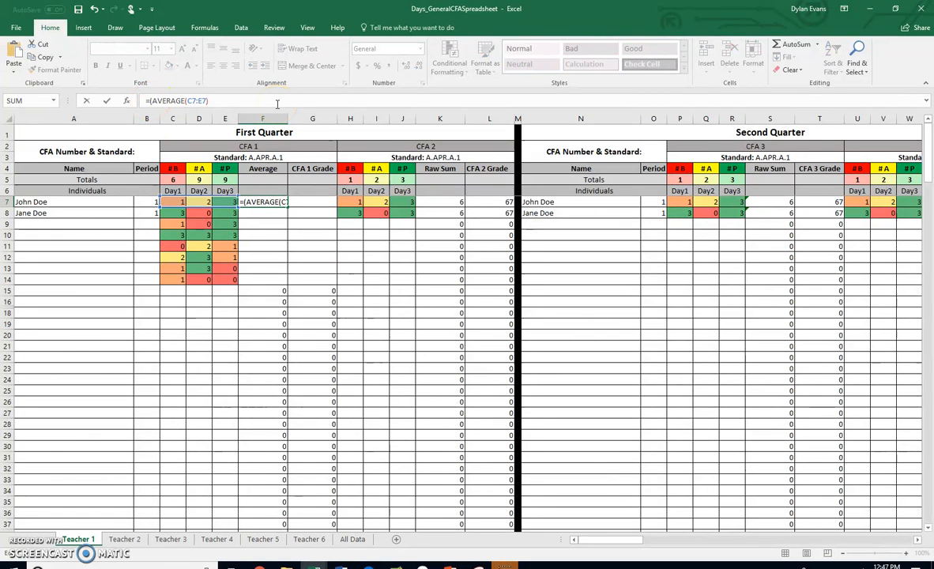
key(BackSpace)
text(OUND)
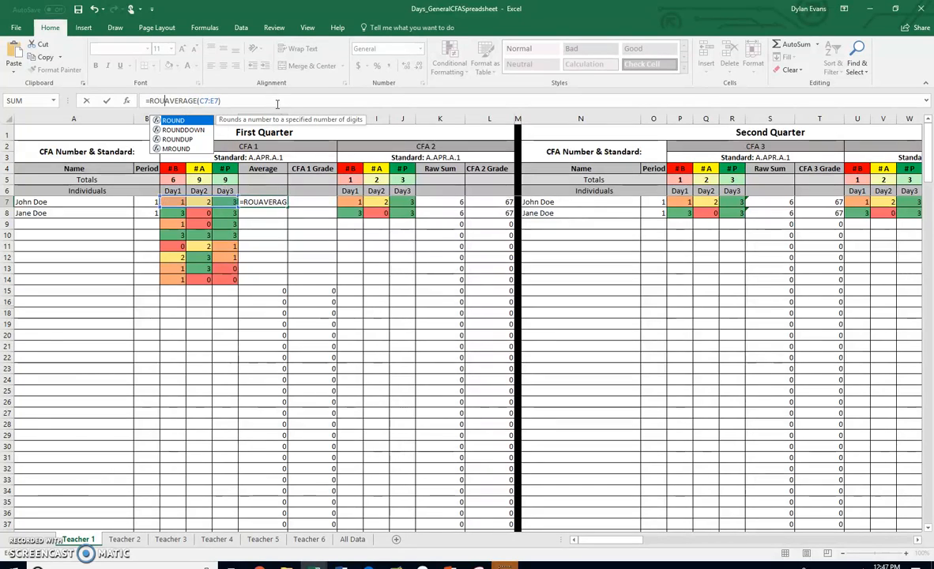
text(()
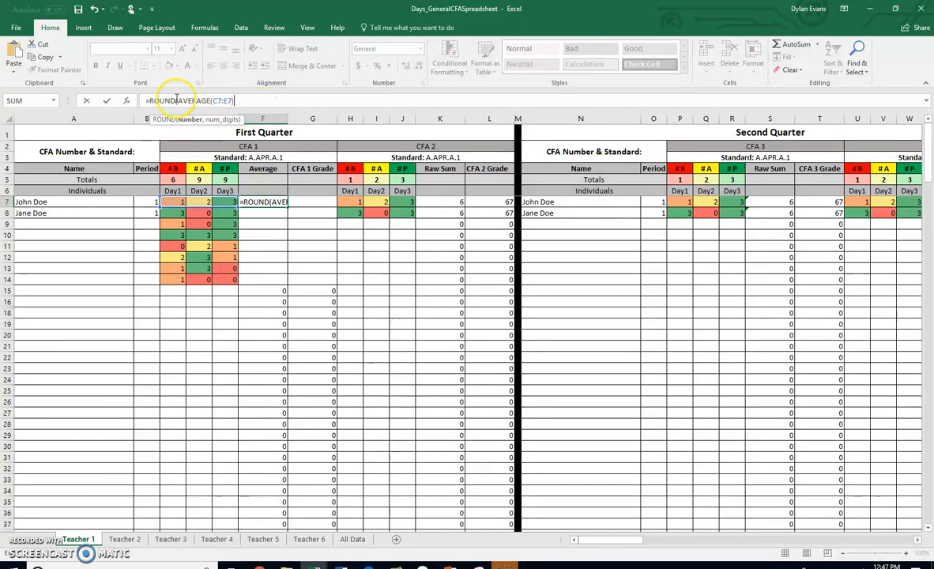
text(,)
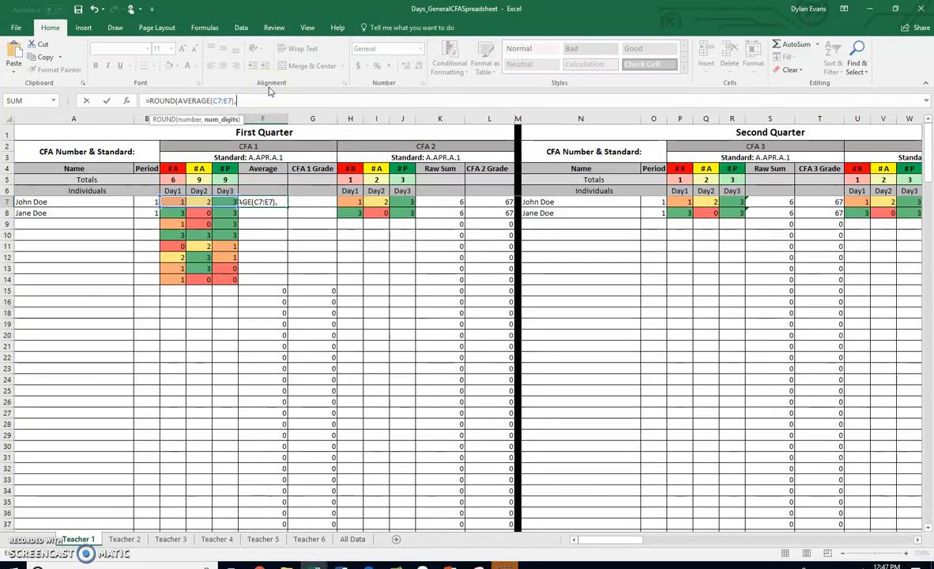
text(0))
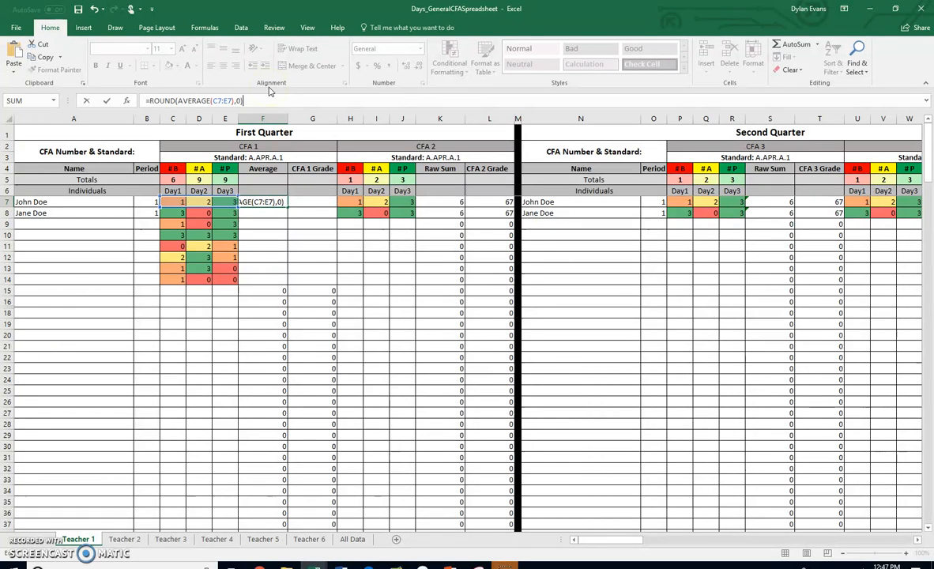
key(Return)
Step: Copy the rounded average formula from F7 into F8:F14
click(280, 204)
key(ctrl+c)
click(281, 209)
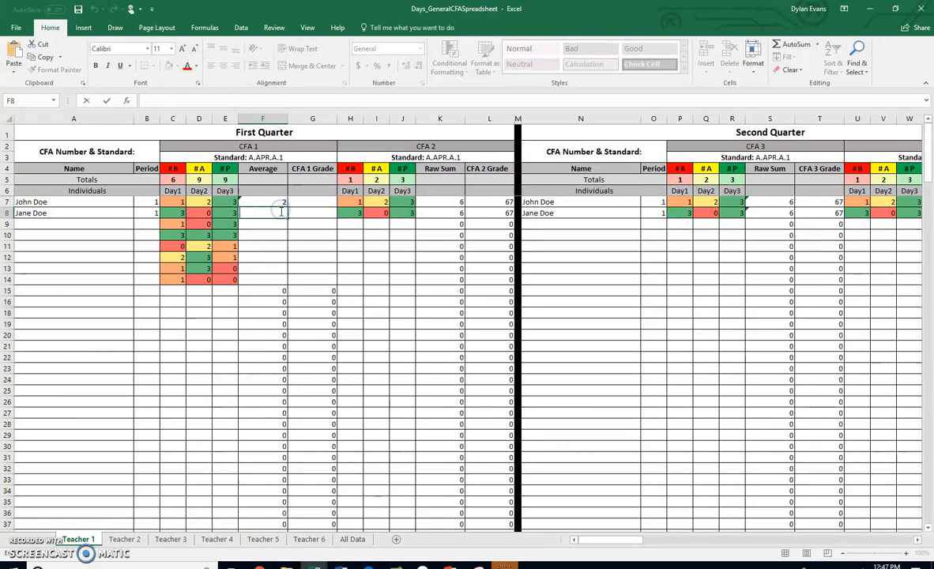
drag(278, 215, 278, 281)
key(ctrl+v)
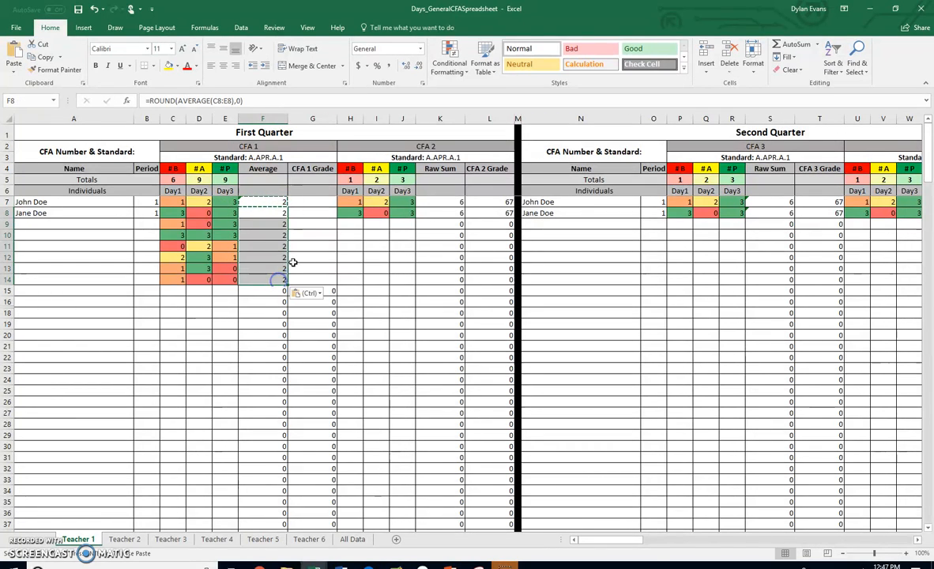
Step: Examine the rounded averages in F10 to F14 alongside the matching CFA 1 Grade cells in column G
click(305, 278)
click(314, 202)
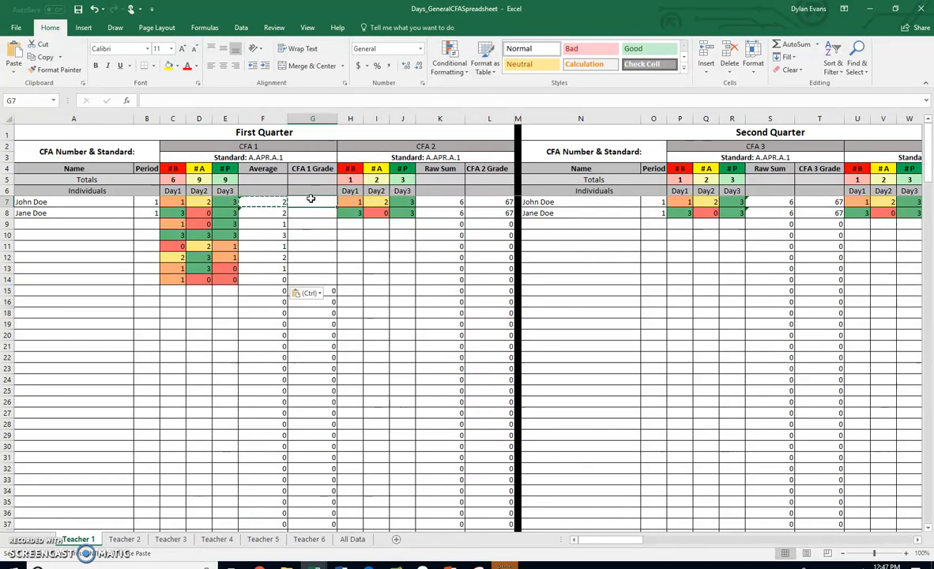
click(275, 279)
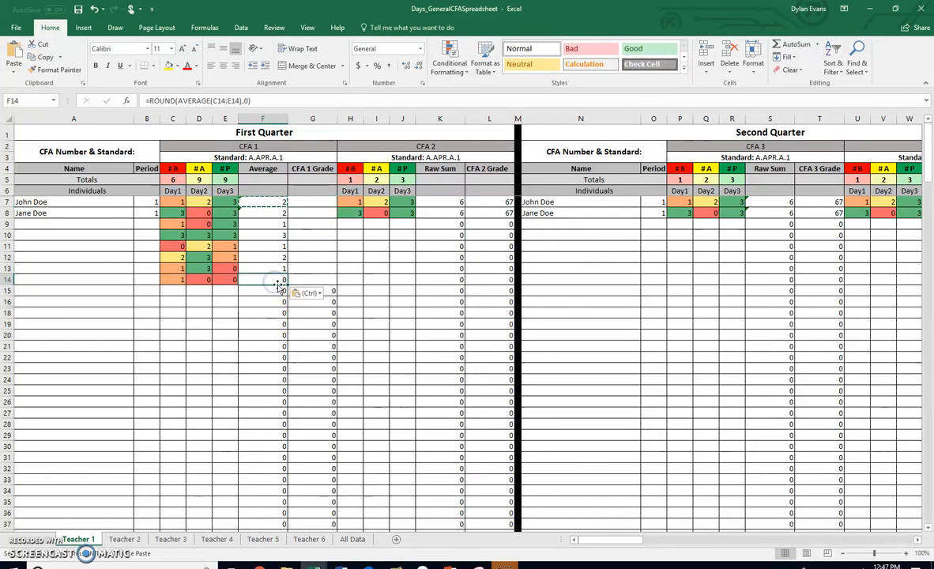
click(312, 280)
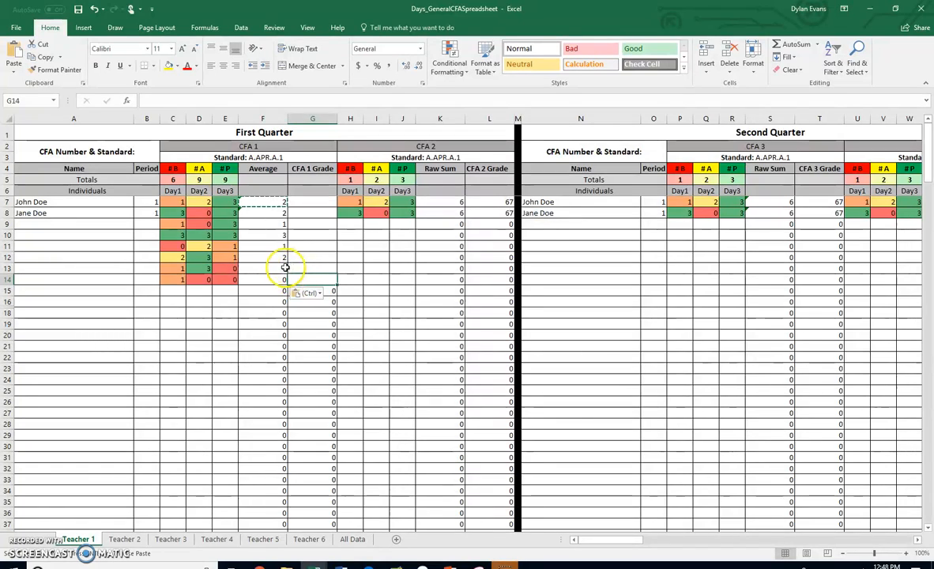
click(281, 268)
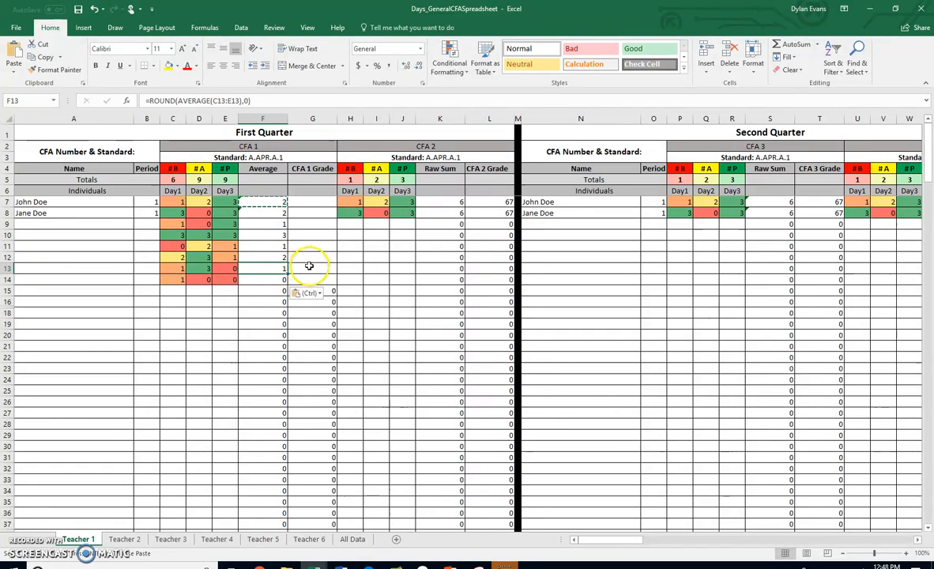
click(312, 266)
click(278, 258)
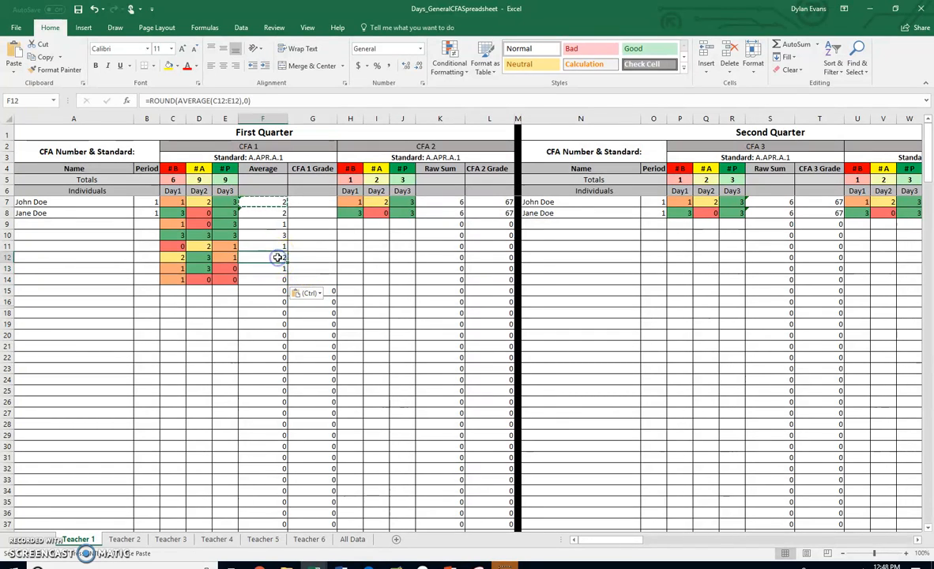
click(308, 254)
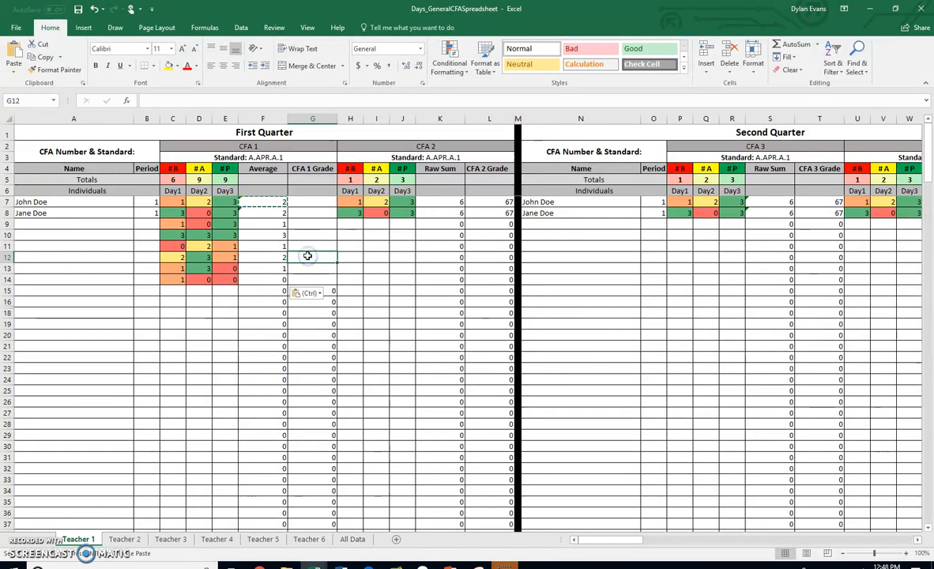
click(274, 234)
click(307, 235)
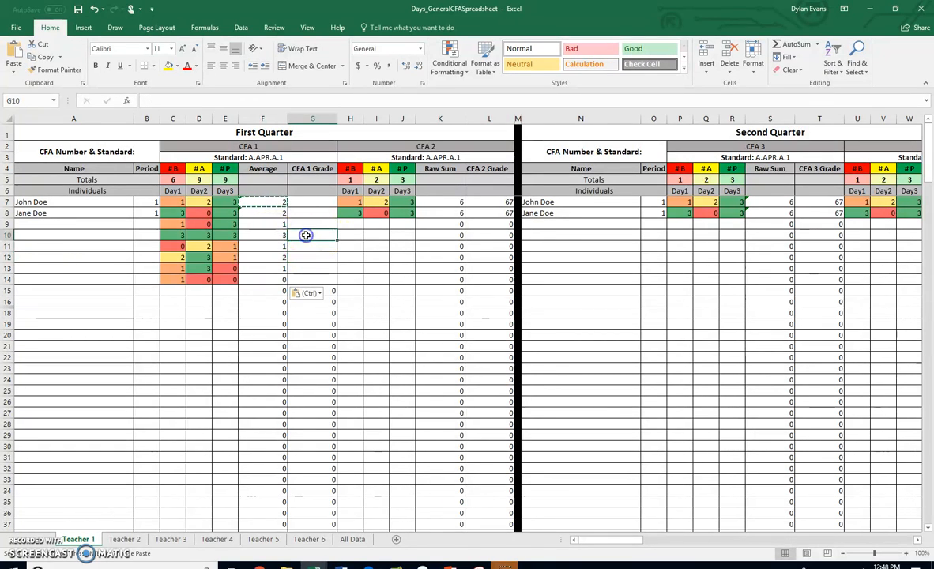
click(308, 203)
click(173, 98)
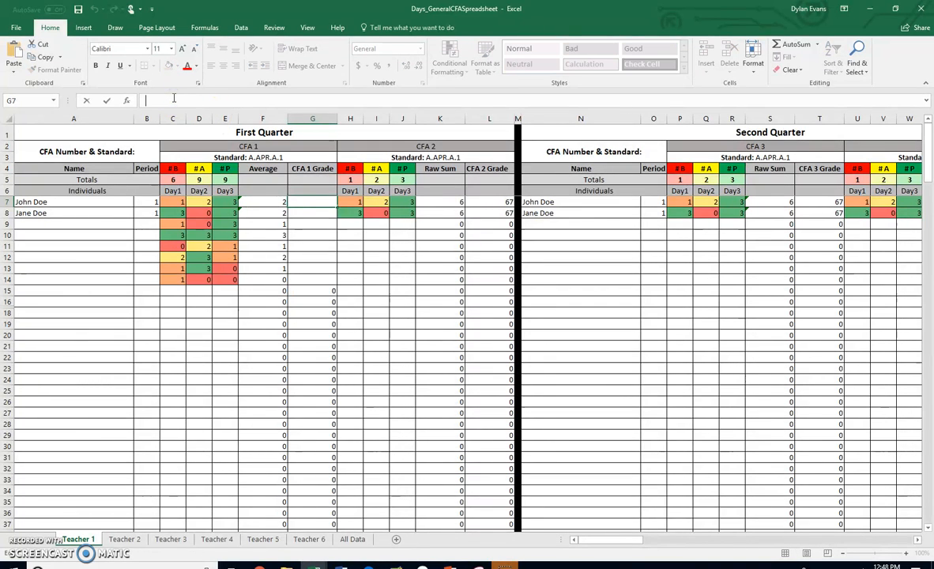
text(IF()
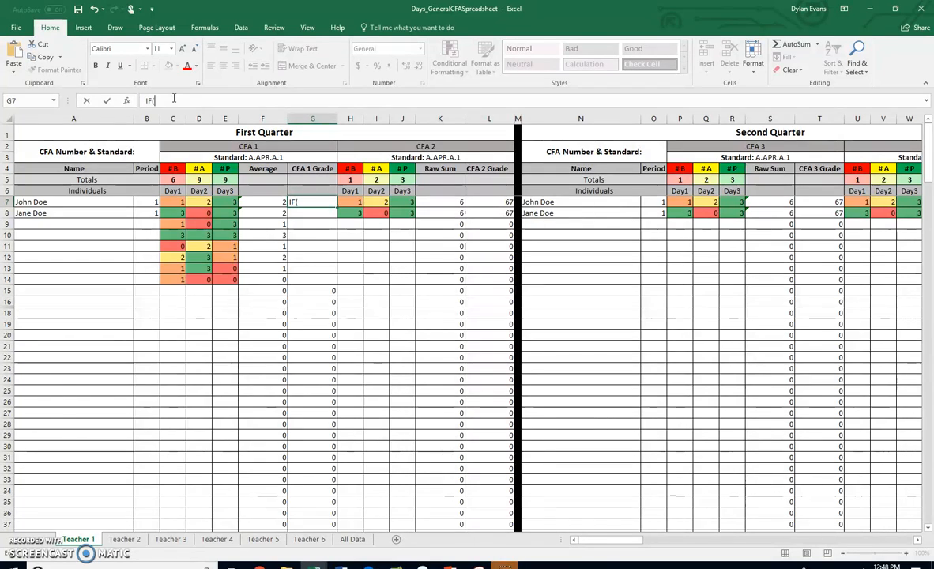
click(279, 202)
key(ctrl+c)
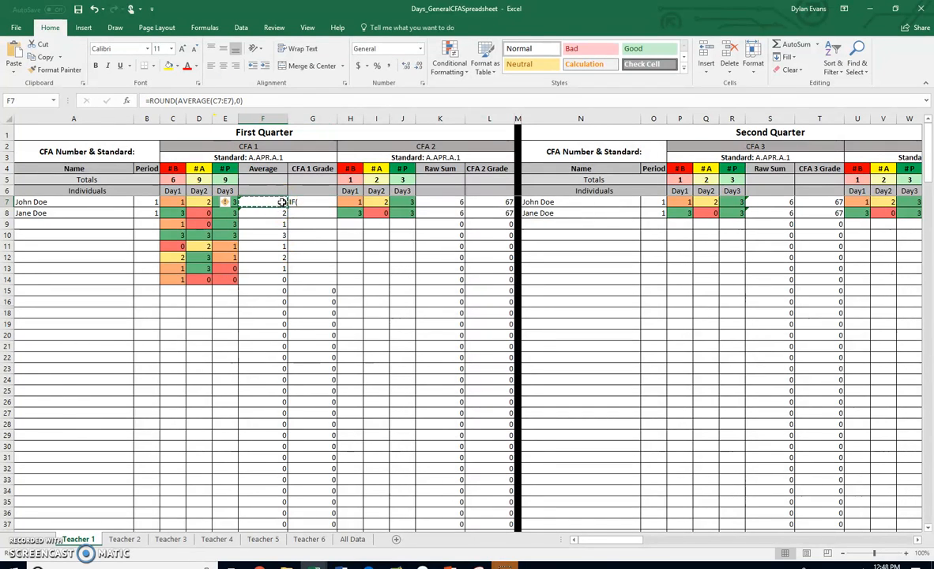
click(305, 202)
click(177, 101)
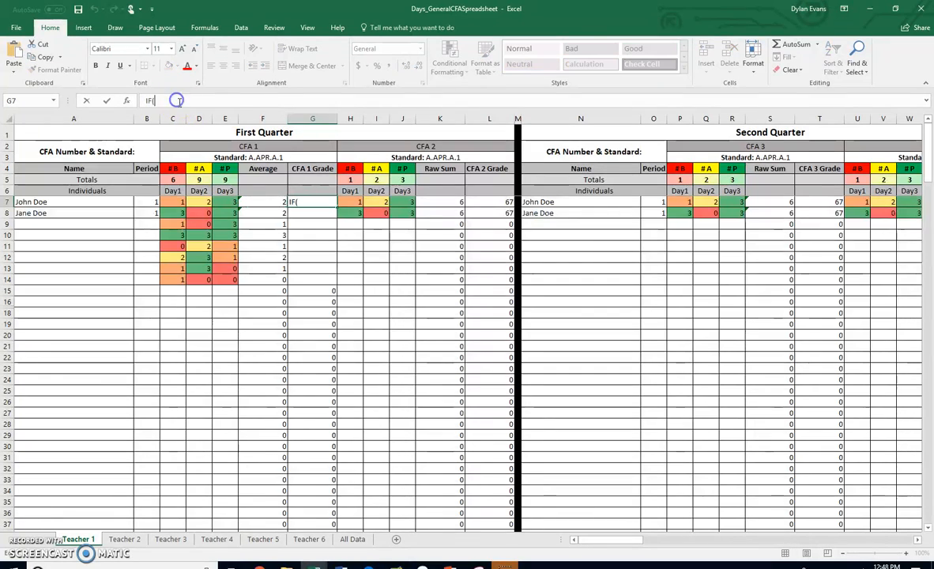
click(273, 204)
key(ctrl+c)
click(297, 209)
click(297, 203)
Step: Start the CFA 1 Grade formula in G7 with an IF that returns 30 when F7 equals 0
click(128, 101)
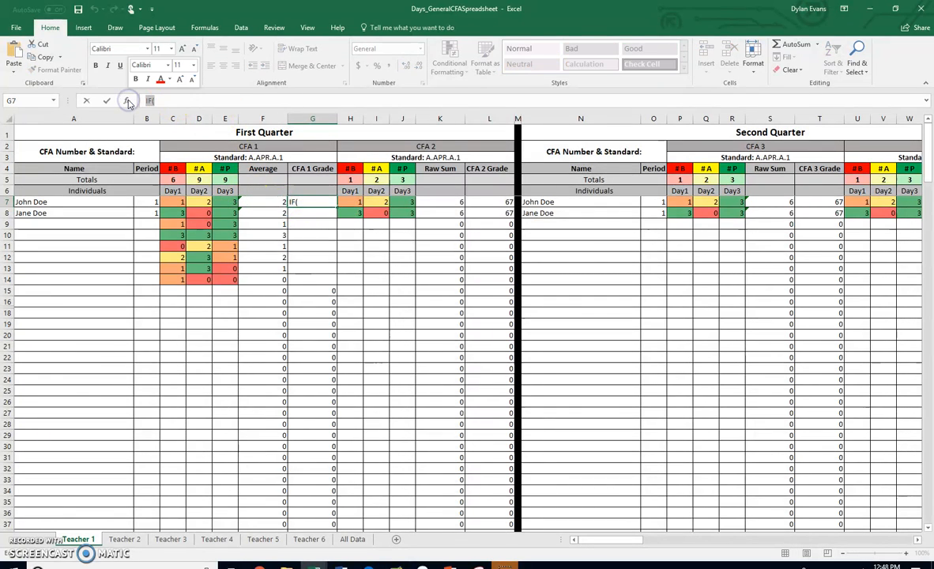
text(=IF)
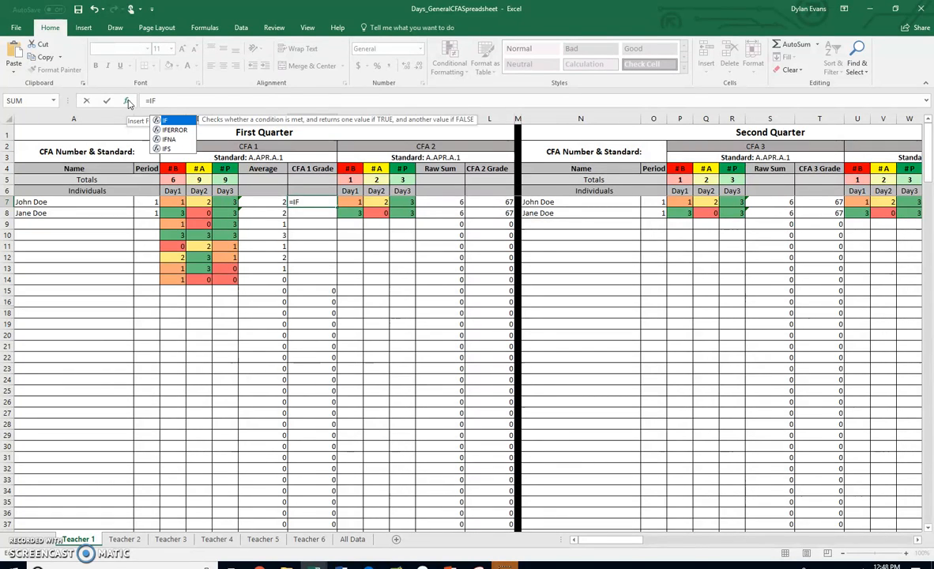
text(()
click(274, 203)
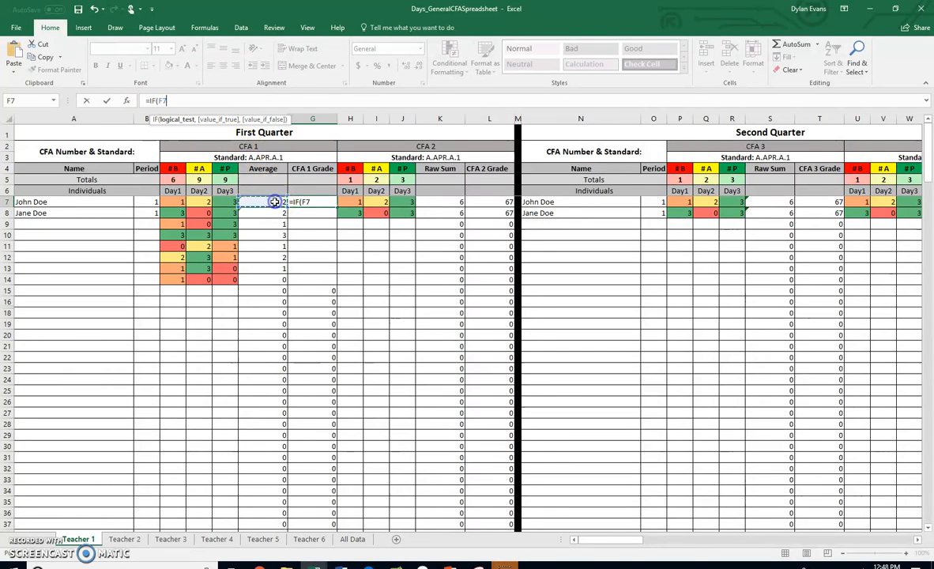
text(=0,)
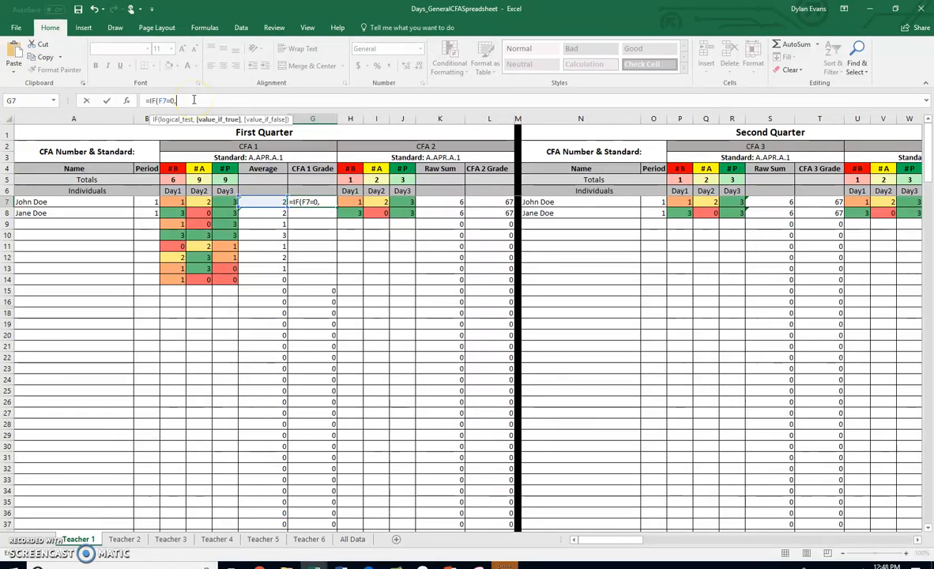
text(30,)
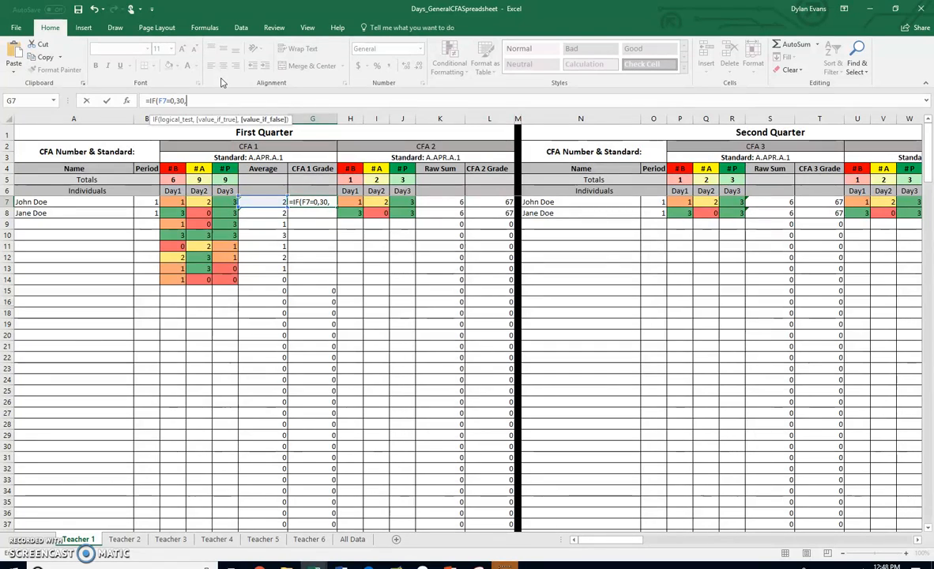
Step: Nest a second IF in the G7 formula that returns 60 when F7 equals 1
text(IF)
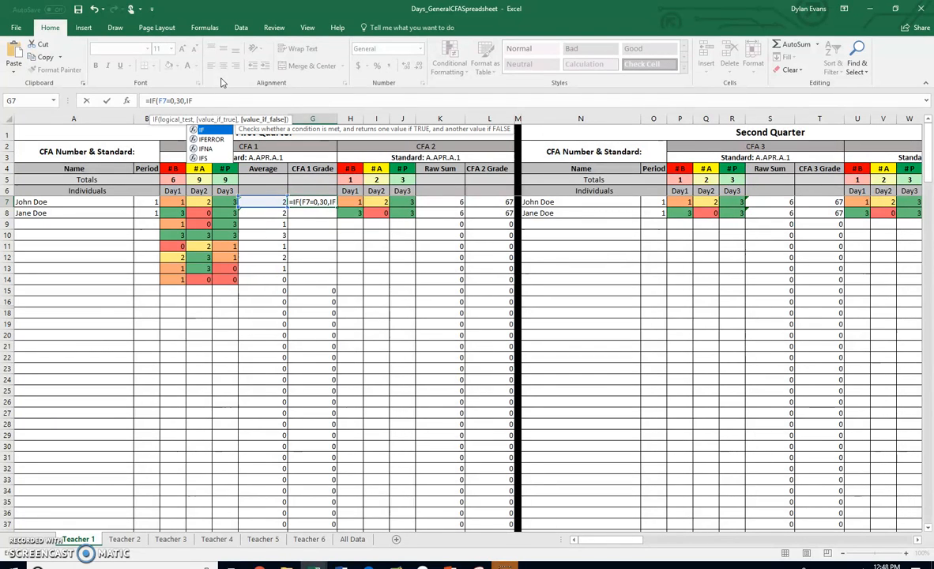
text(()
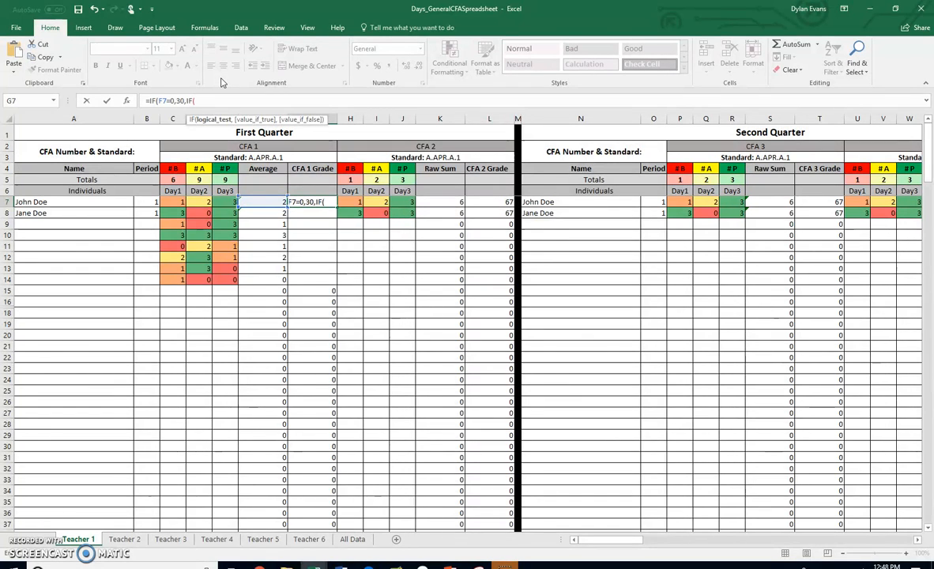
click(273, 203)
text(=1,)
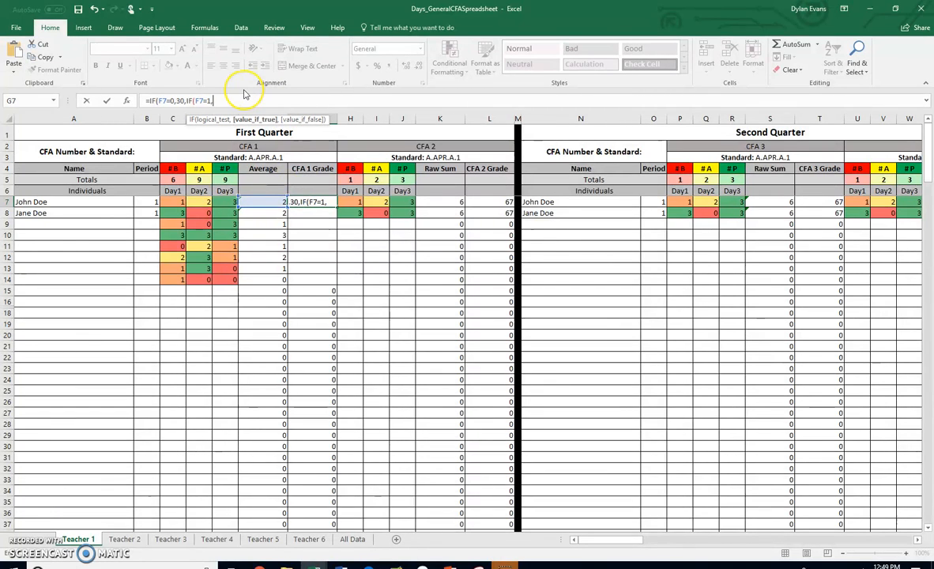
text(60,)
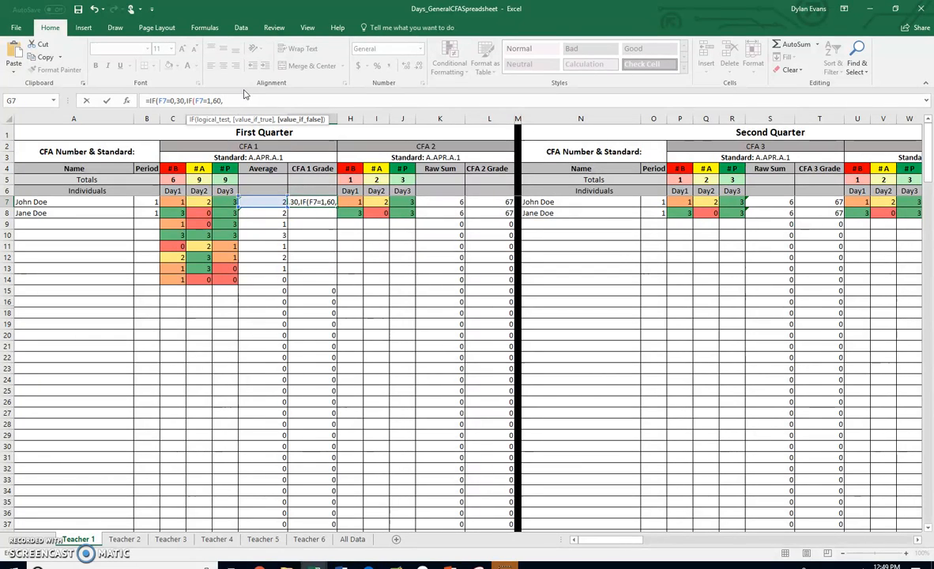
Step: Nest a third IF in the G7 formula that returns 85 when F7 equals 2
text(IF)
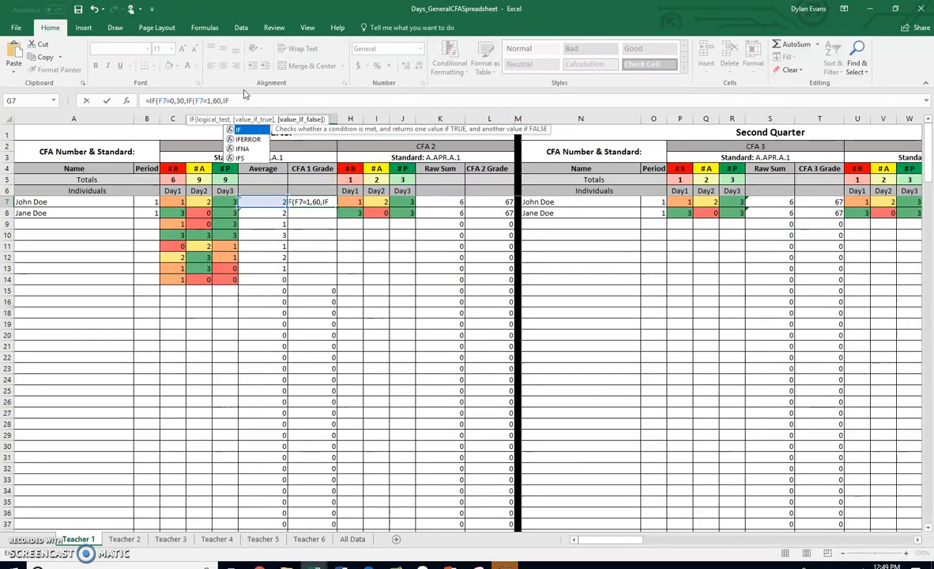
text(()
click(264, 201)
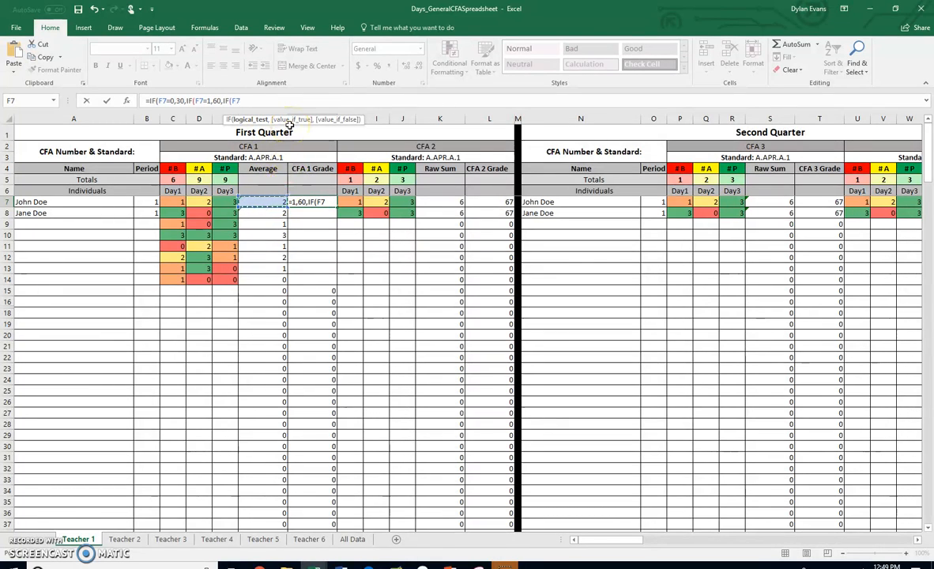
text(=2,85)
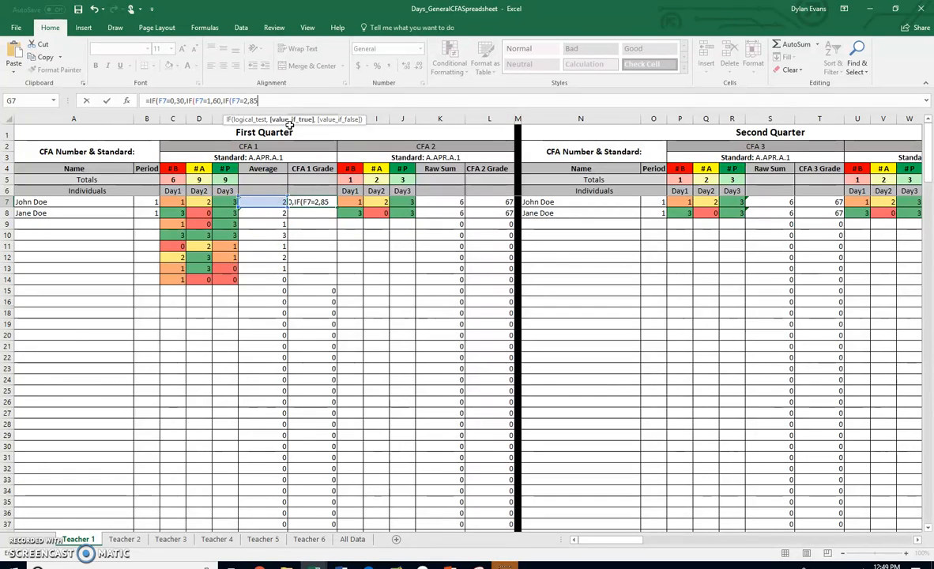
text(,)
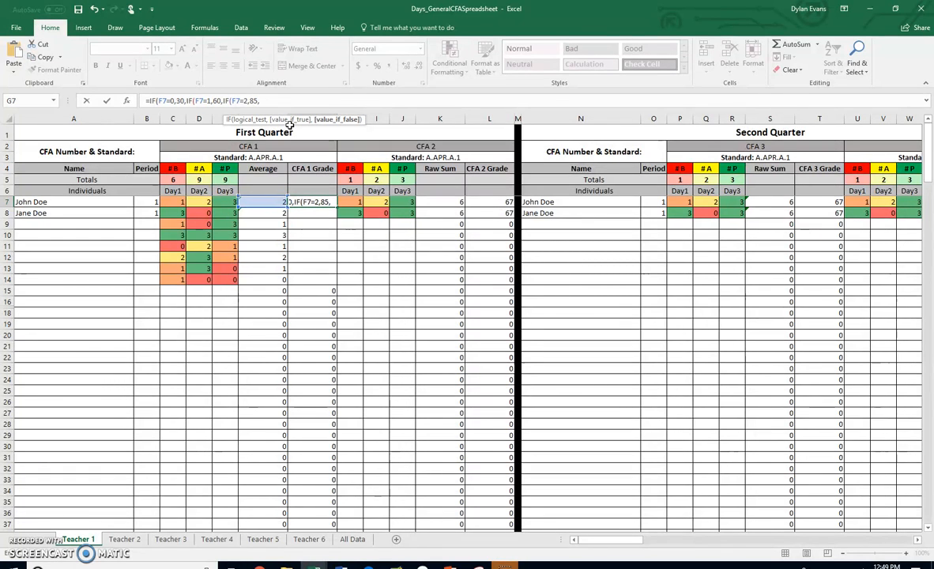
Step: Finish the G7 formula with a fourth nested IF returning 100 when F7 equals 3 and NA otherwise, closing all brackets
text(IF()
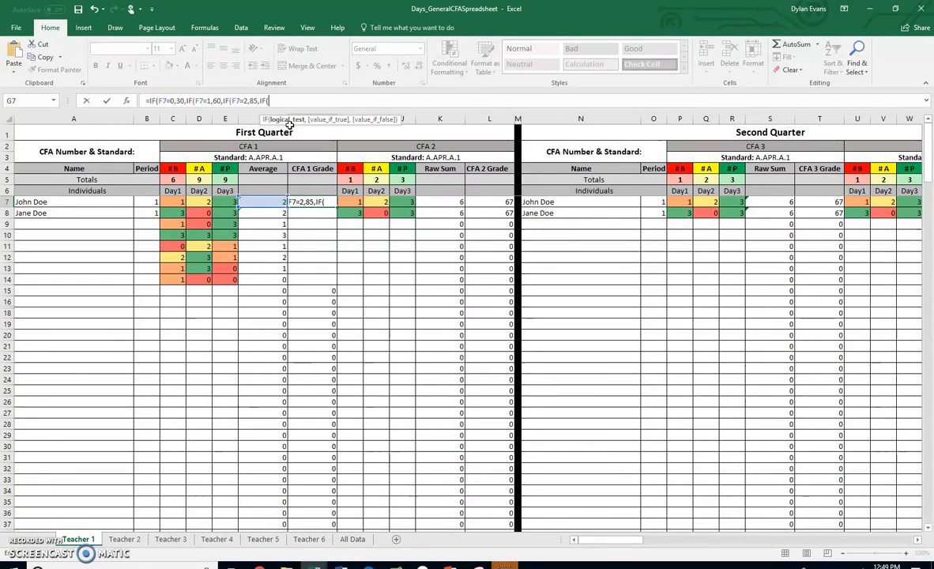
click(264, 201)
text(=3)
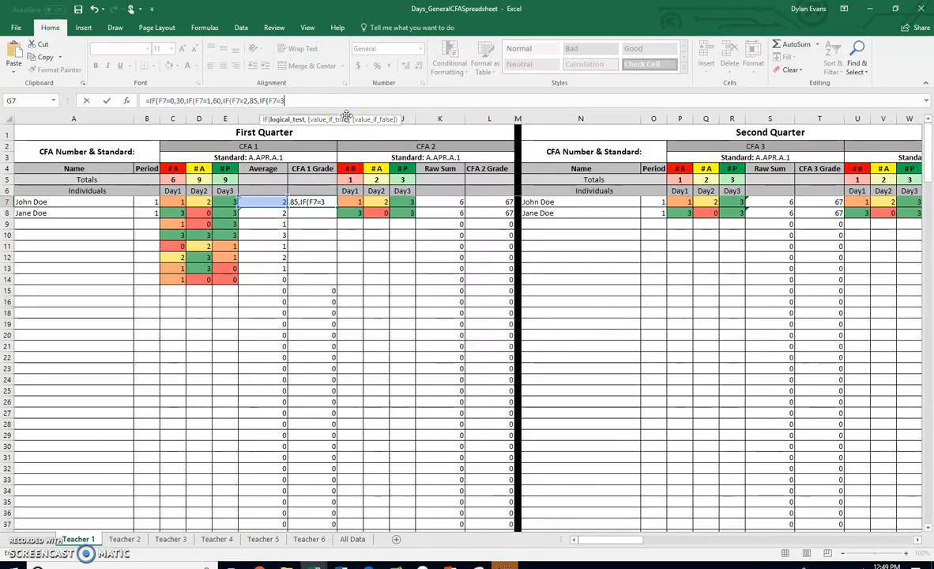
text(,100)
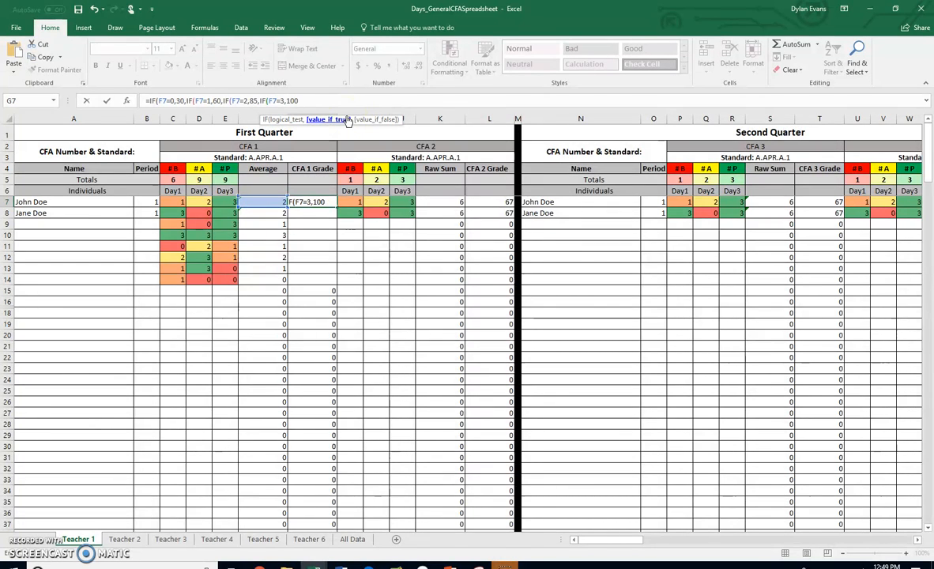
text(,NA)
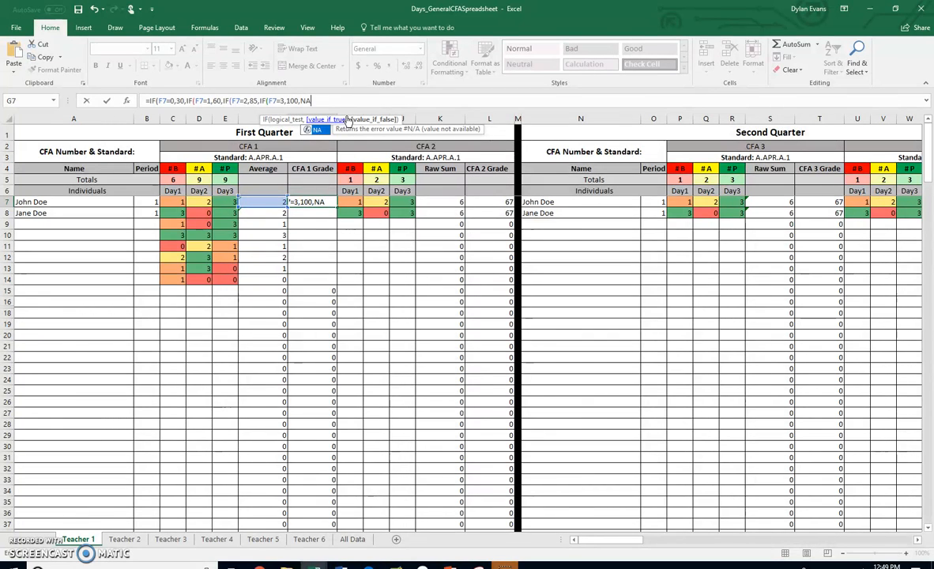
text())
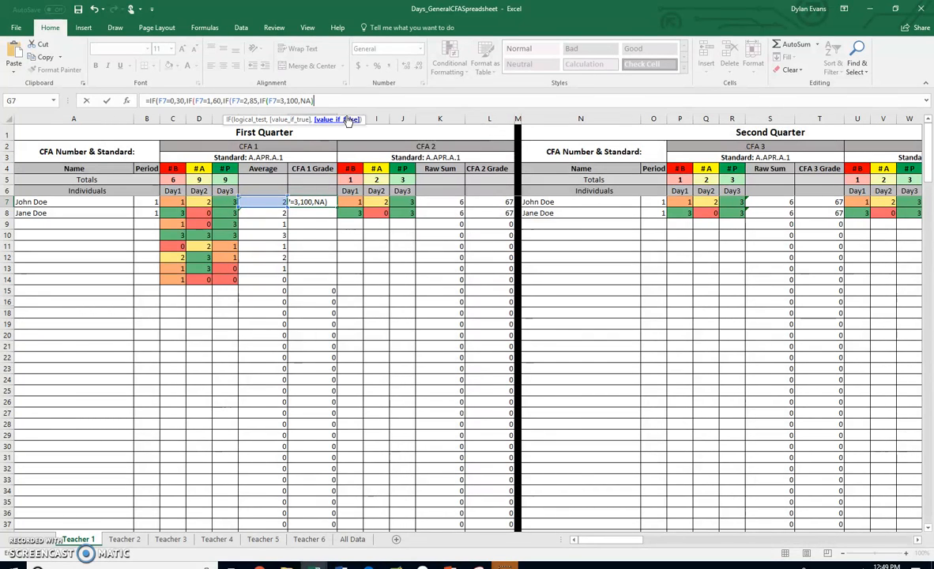
text()))
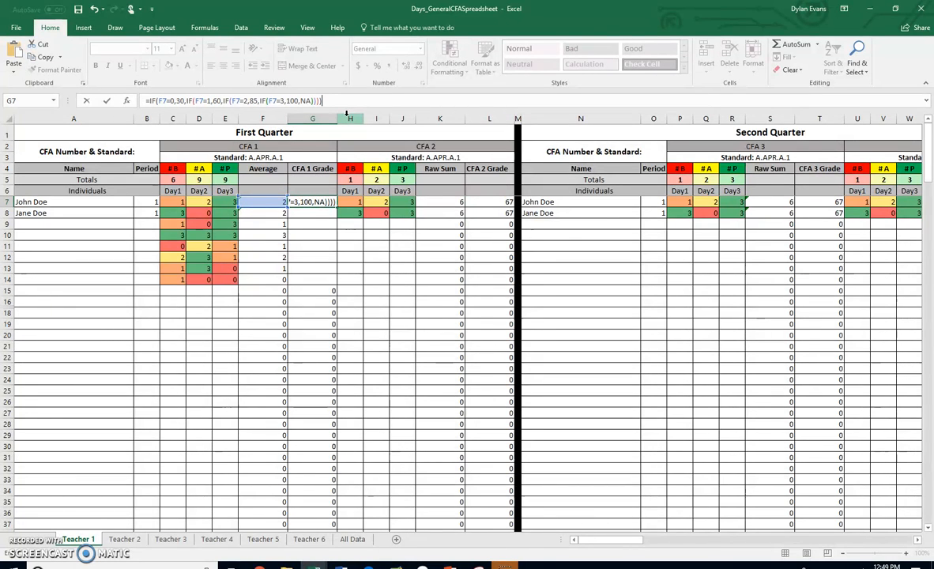
key(Return)
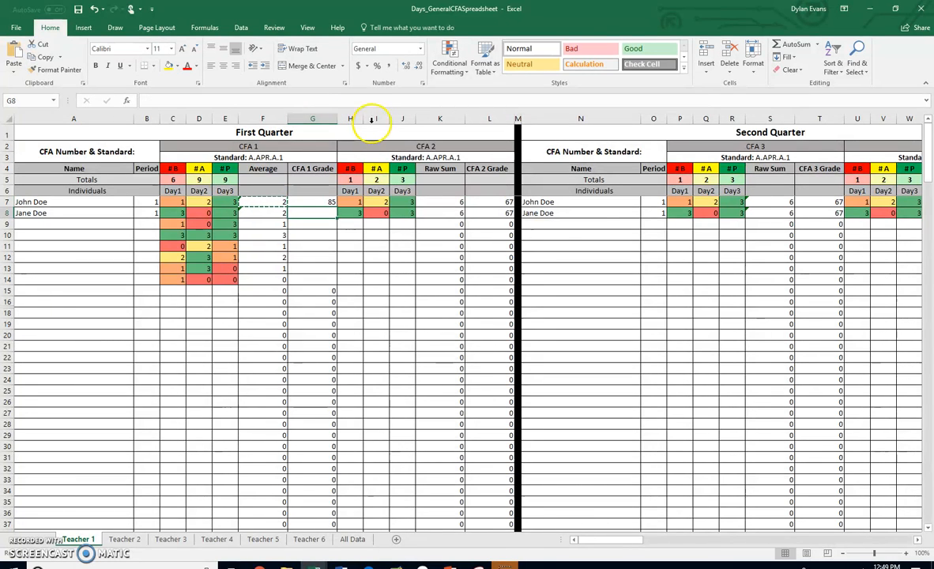
Step: Copy the nested IF grade formula from G7 into G8:G14
click(317, 200)
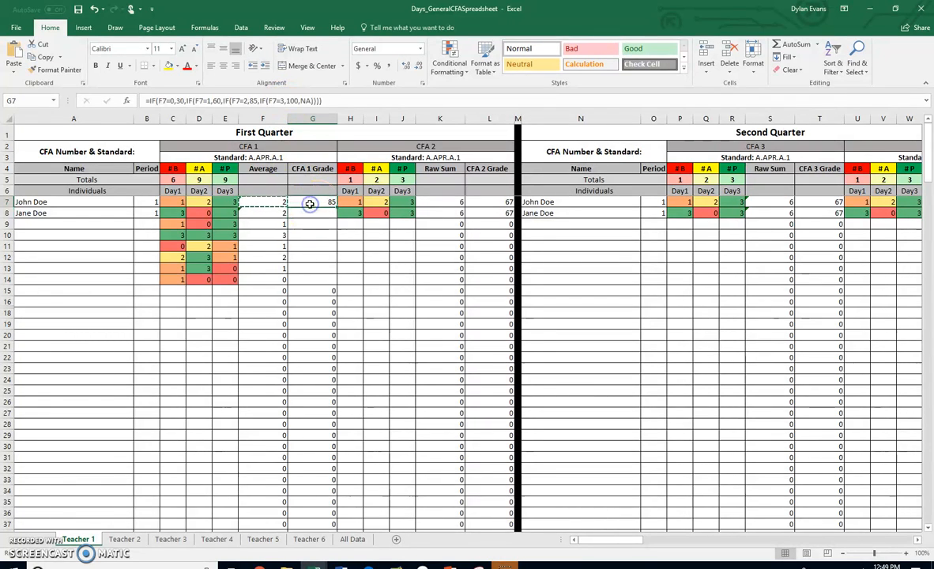
key(ctrl+c)
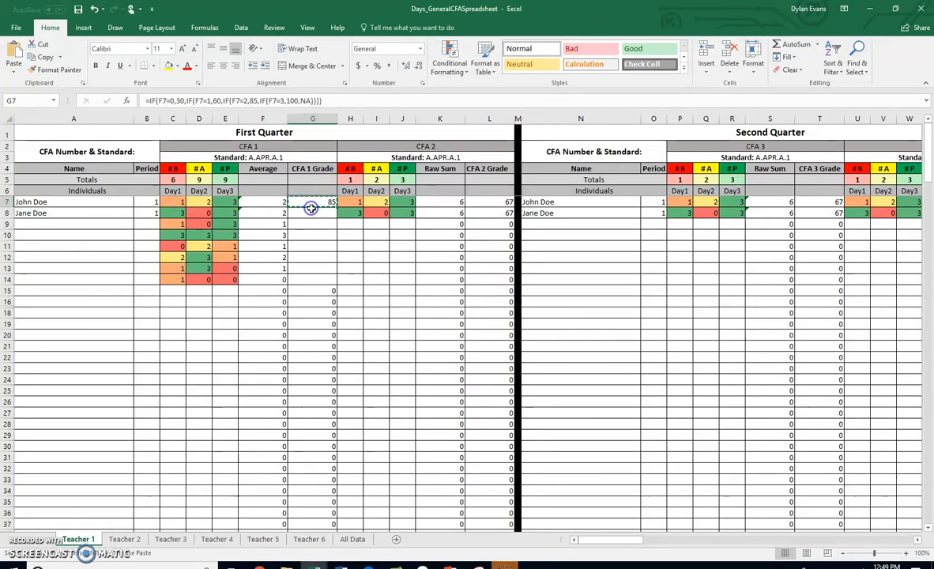
drag(313, 212, 314, 278)
key(ctrl+v)
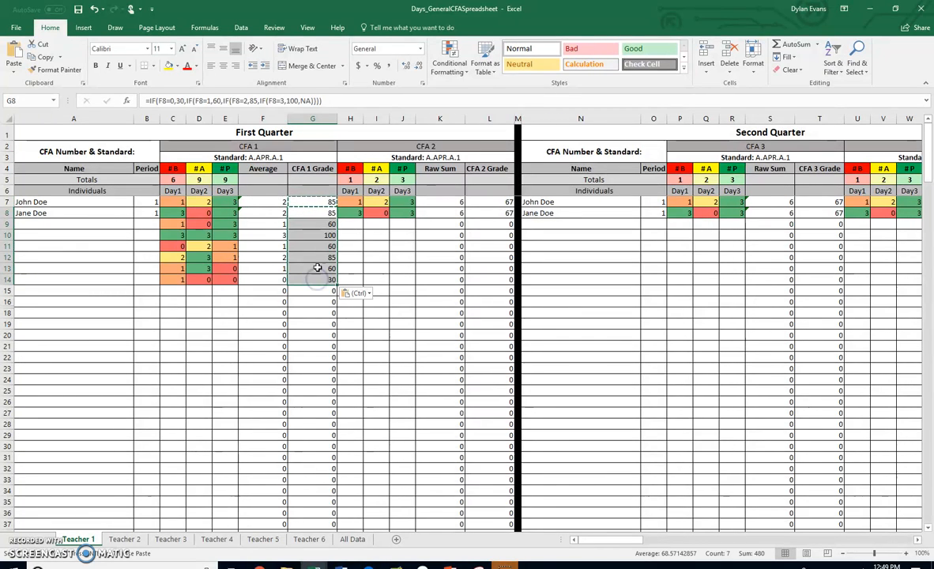
Step: Check the CFA 1 grades and their formulas in G7:G14 against the rounded averages in column F
click(315, 233)
click(317, 224)
click(317, 213)
click(317, 204)
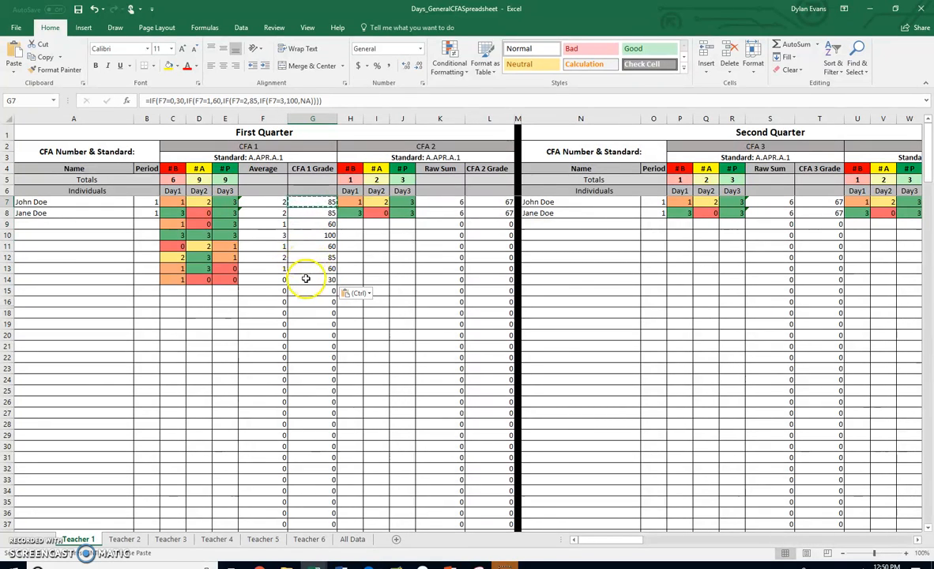
click(274, 281)
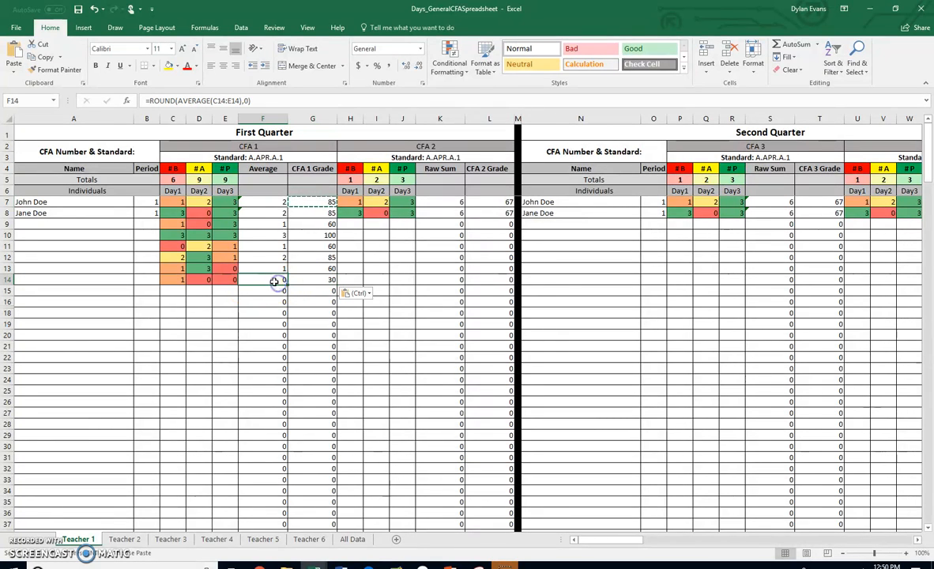
click(309, 278)
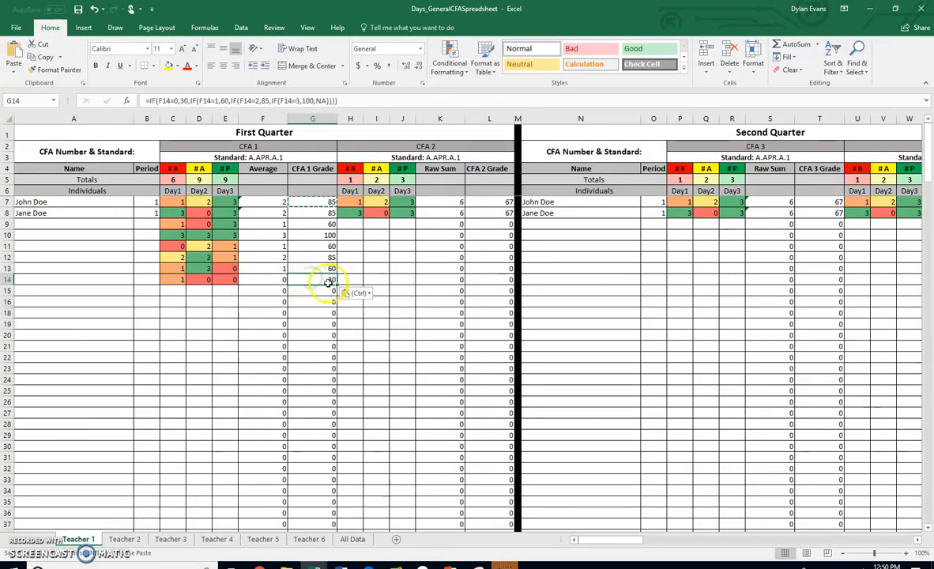
click(277, 268)
click(309, 268)
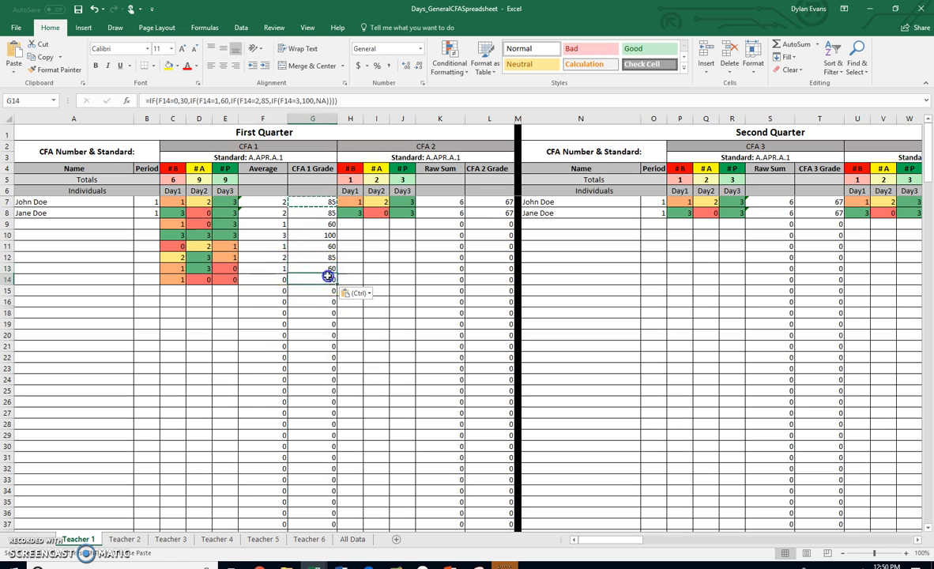
click(325, 279)
drag(314, 203, 319, 284)
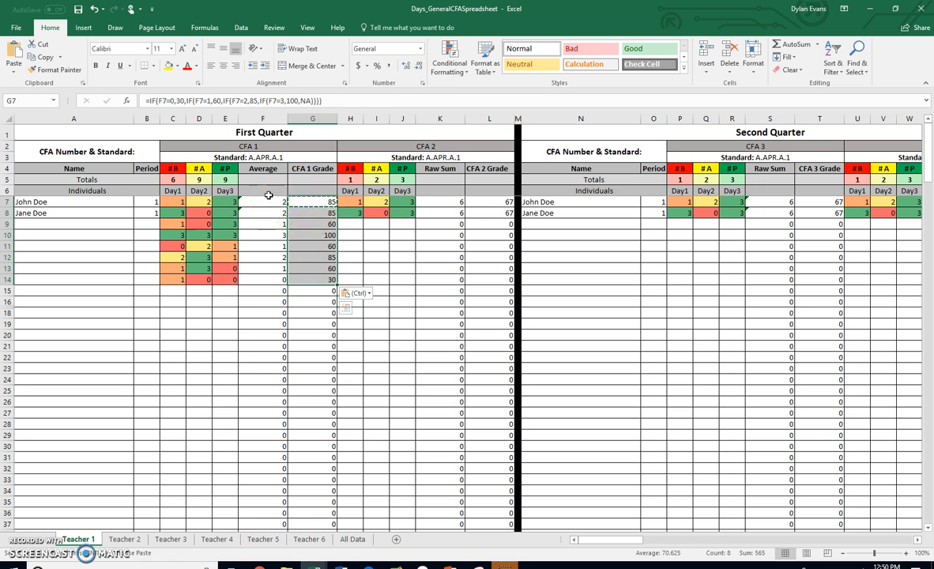
Step: Switch to the Intll_PLCCFAData workbook and examine the CFA 4 average in X7 and the CFA 4 Grade in Y7
click(314, 563)
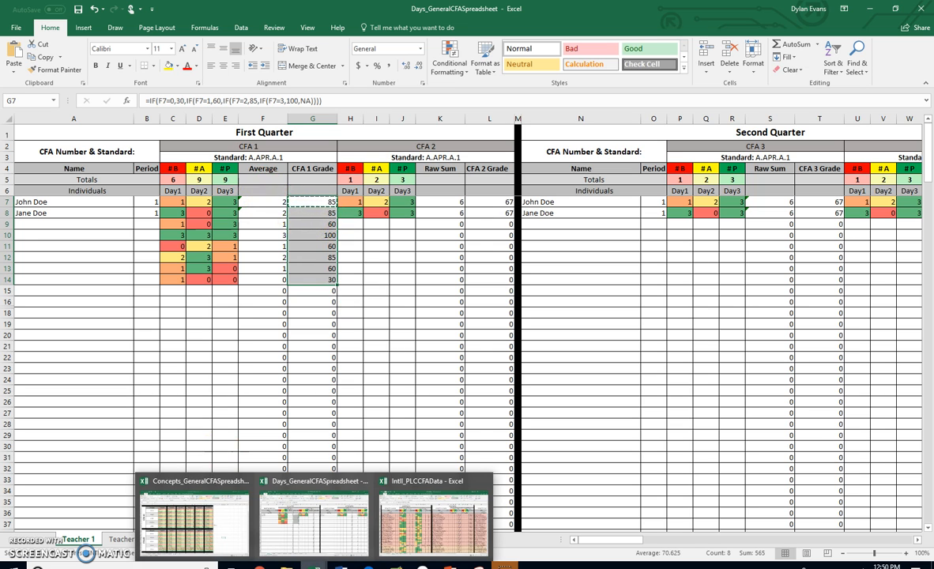
click(433, 518)
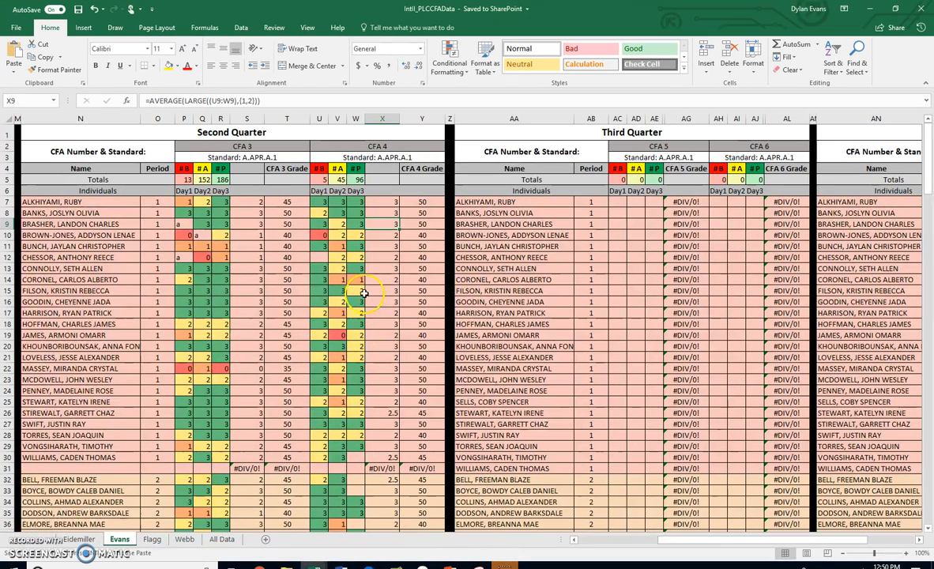
click(391, 203)
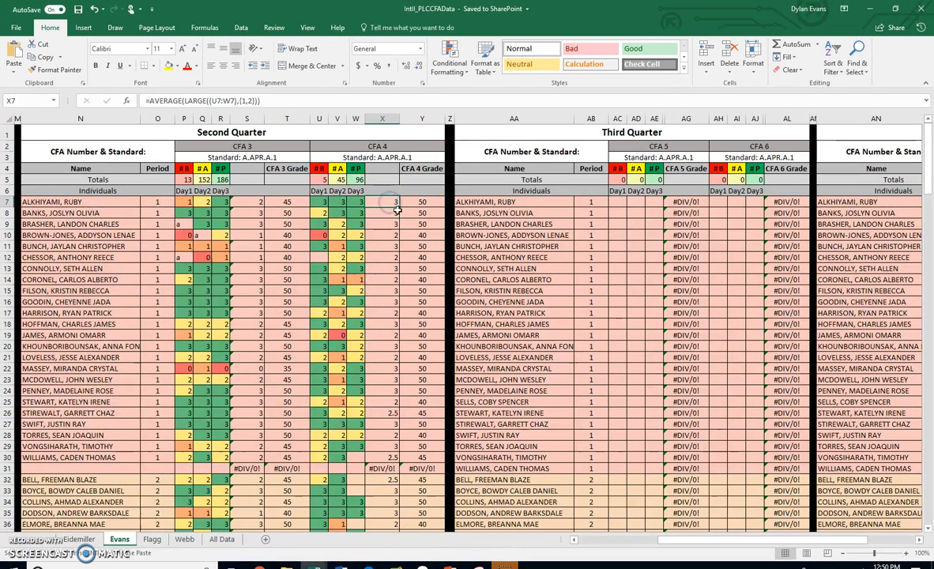
click(411, 203)
click(393, 203)
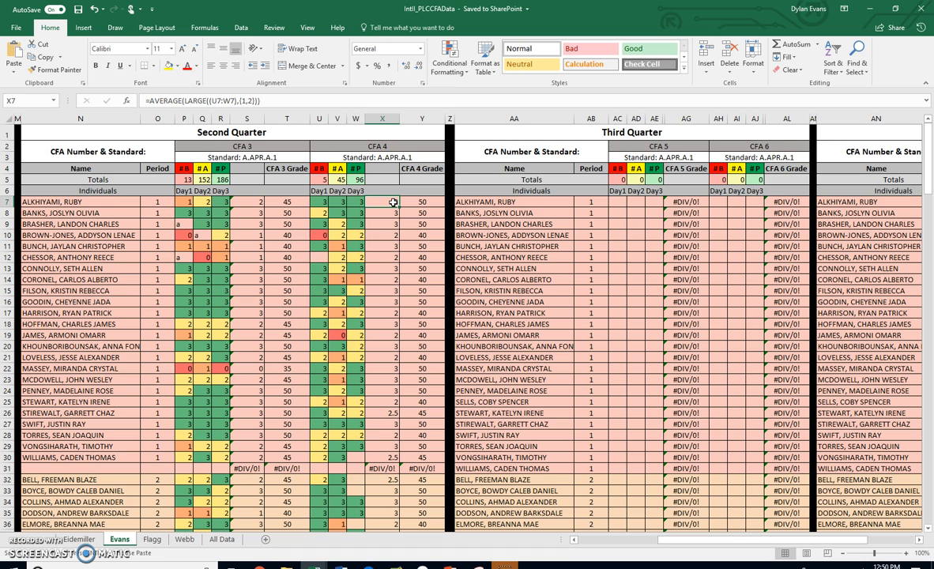
Step: Examine the Day1, Day2 and Day3 scores for CFA 4 in row 8
click(317, 212)
click(337, 212)
click(354, 213)
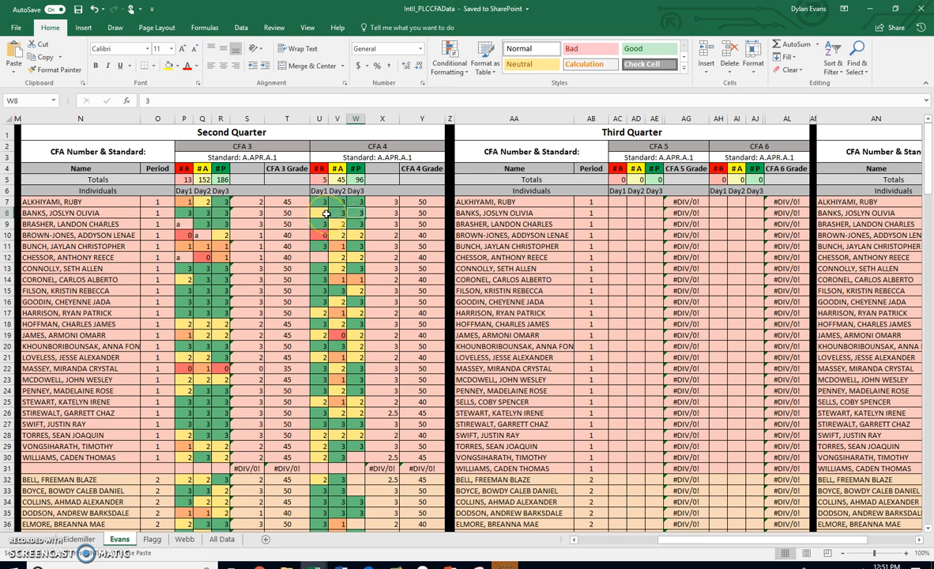
Step: Examine the AVERAGE and LARGE formula in X7, including its U7:W7 array and the {1,2} ranks, leaving it as it is
click(383, 201)
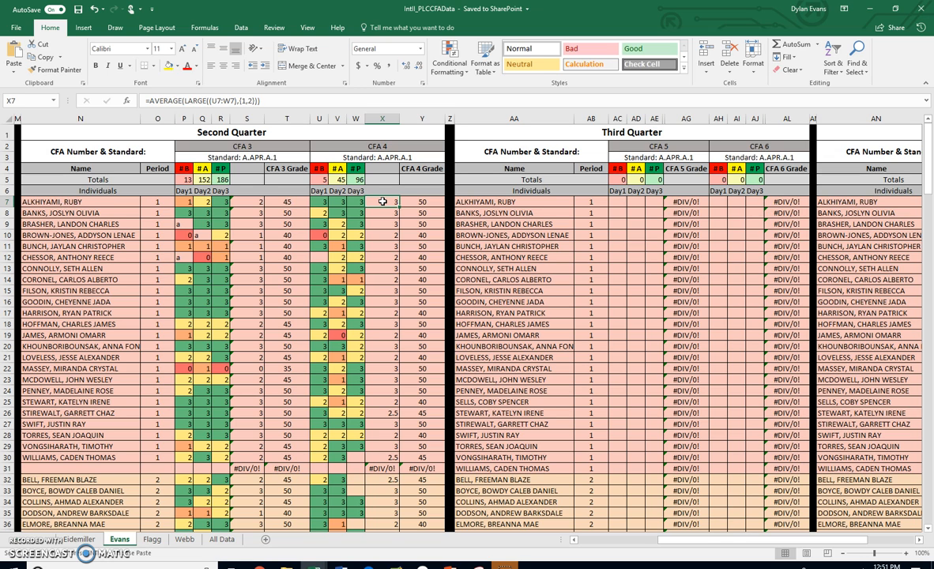
click(181, 100)
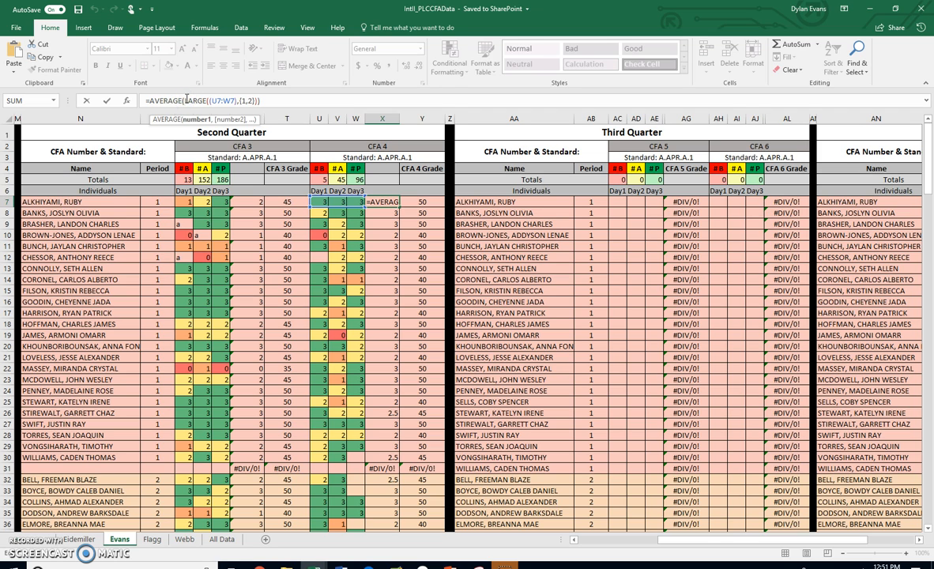
click(219, 100)
click(212, 101)
click(214, 120)
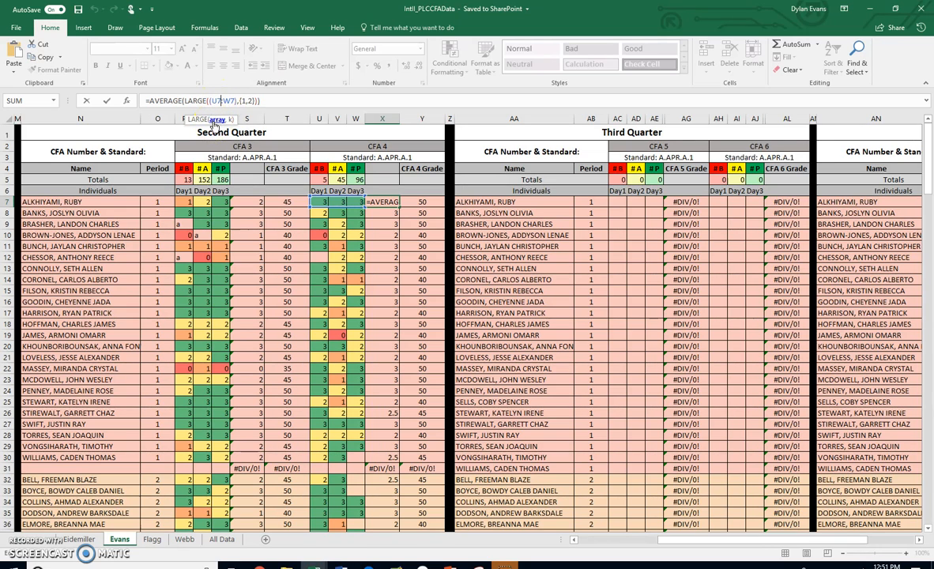
click(324, 204)
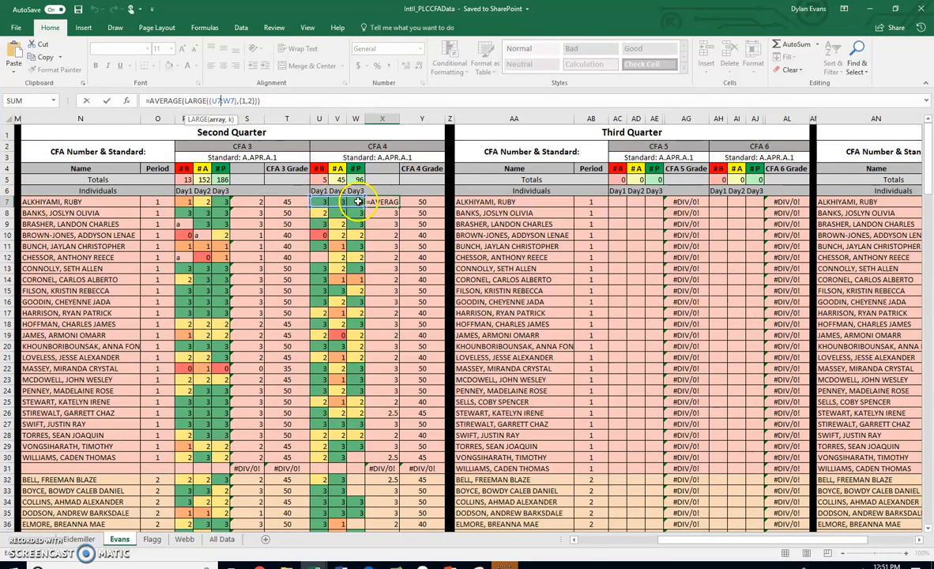
click(248, 99)
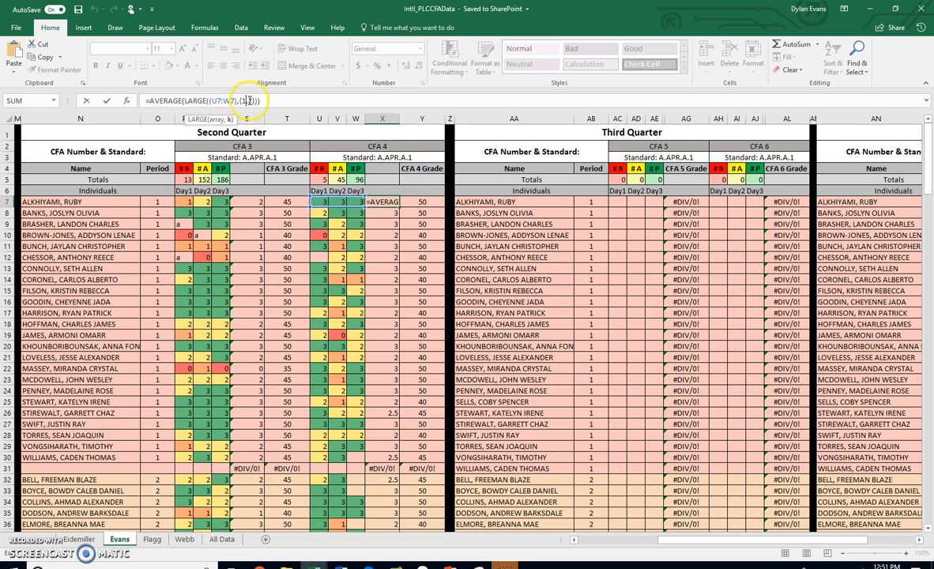
text(,2)
key(Return)
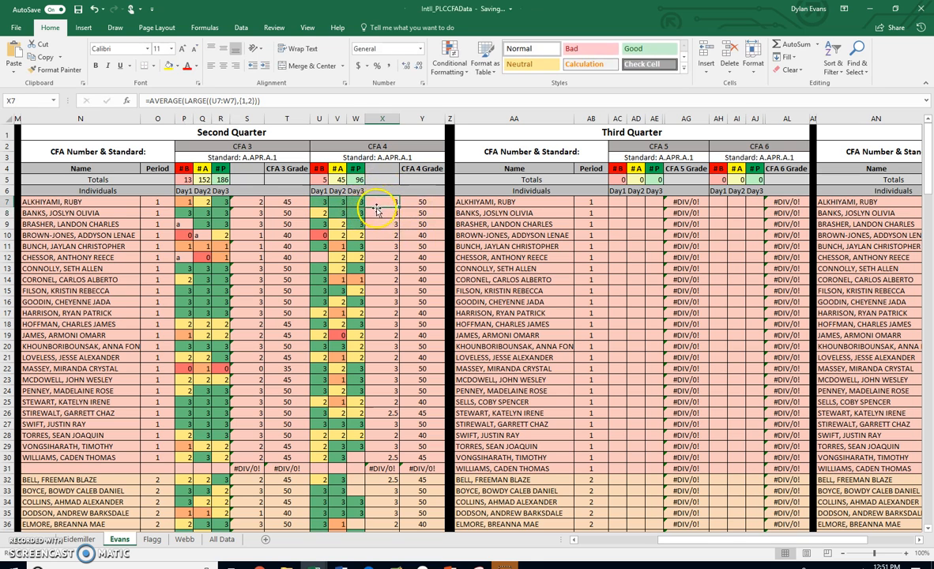
Step: Compare the CFA 4 daily scores in U9:W9 with the two-highest average formula in X9
drag(320, 224, 349, 225)
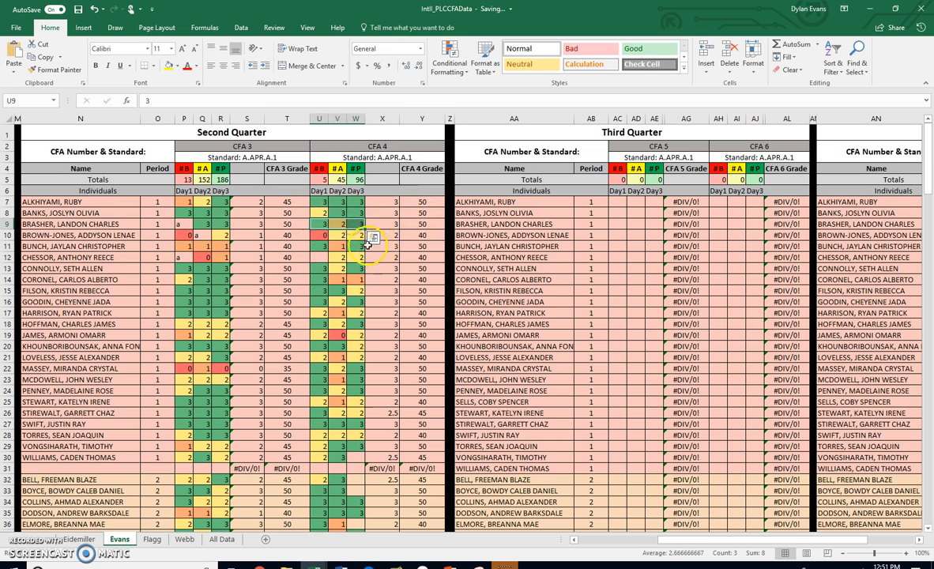
click(341, 224)
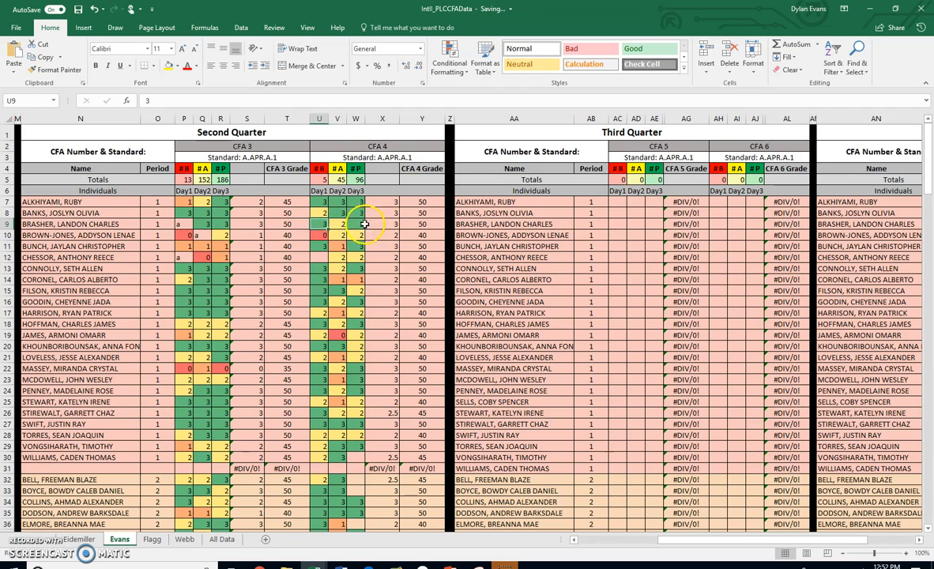
click(391, 224)
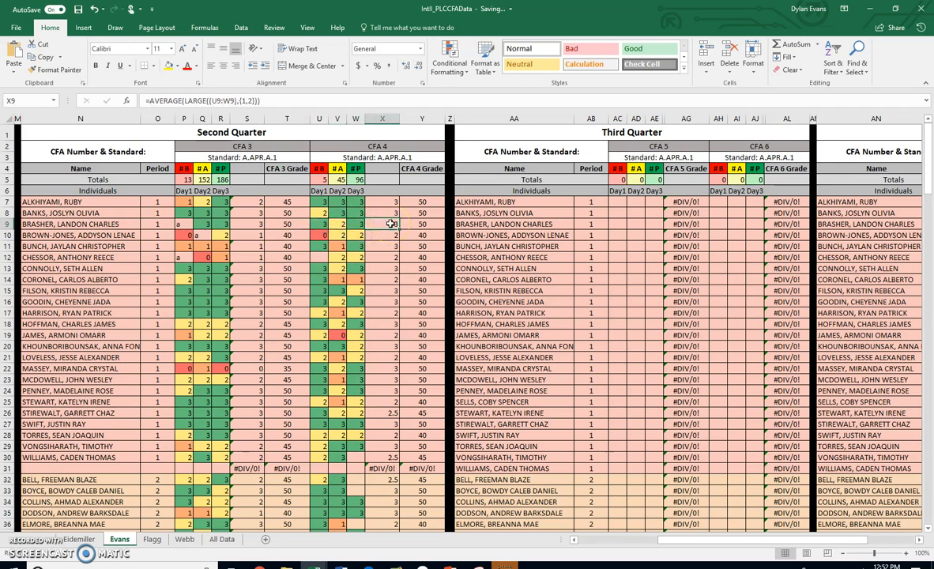
Step: Examine the CFA 4 daily scores in U10:W10 to identify the two highest, in V10 and W10
drag(322, 235, 356, 235)
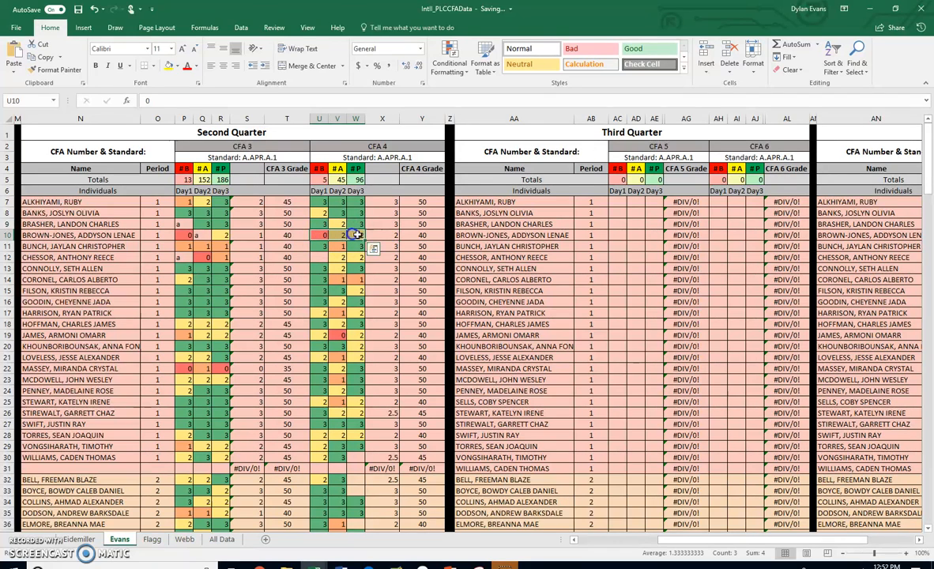
click(371, 236)
click(357, 236)
click(339, 235)
click(355, 236)
click(340, 236)
click(357, 237)
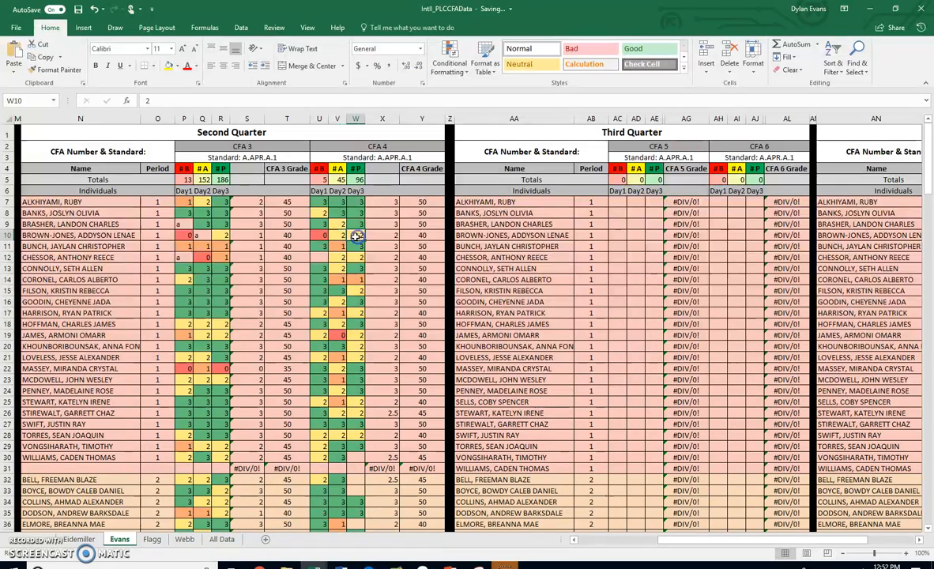
click(340, 235)
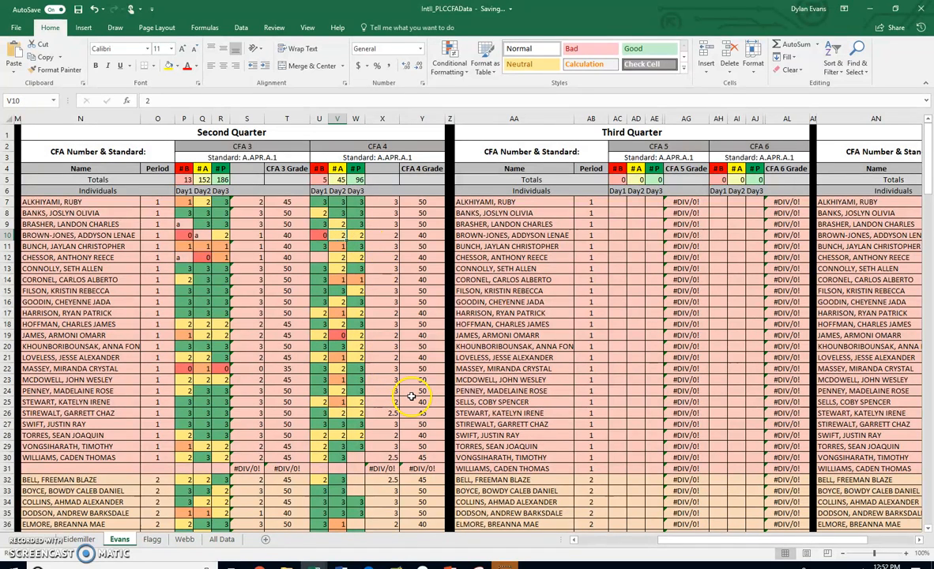
Step: Compare the average in X26 with the CFA 4 scores in U26 and V26
click(383, 413)
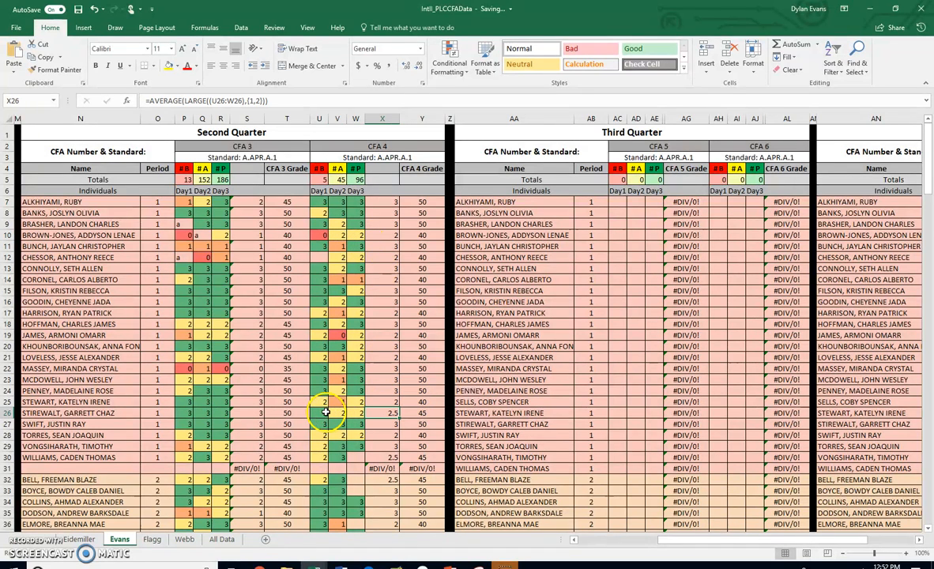
click(323, 414)
click(337, 413)
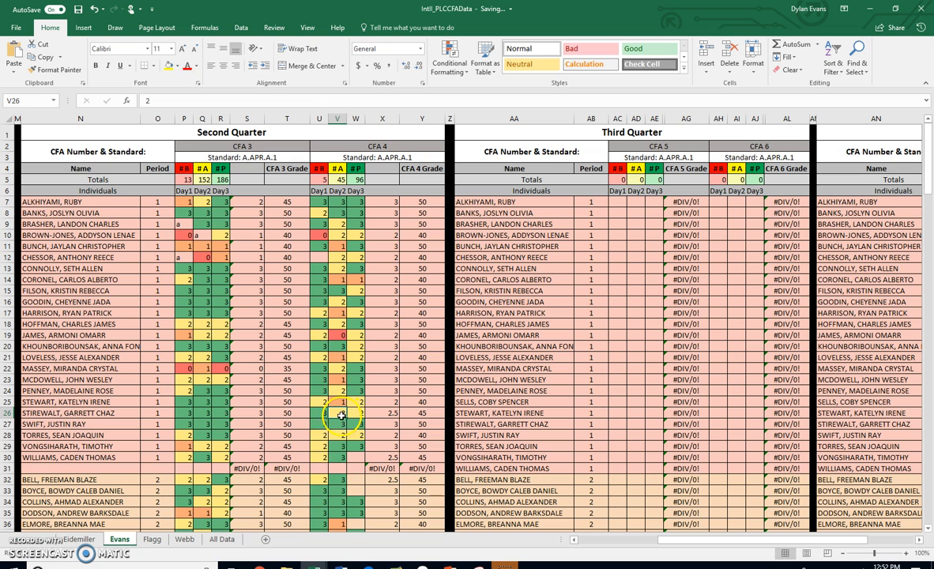
click(383, 413)
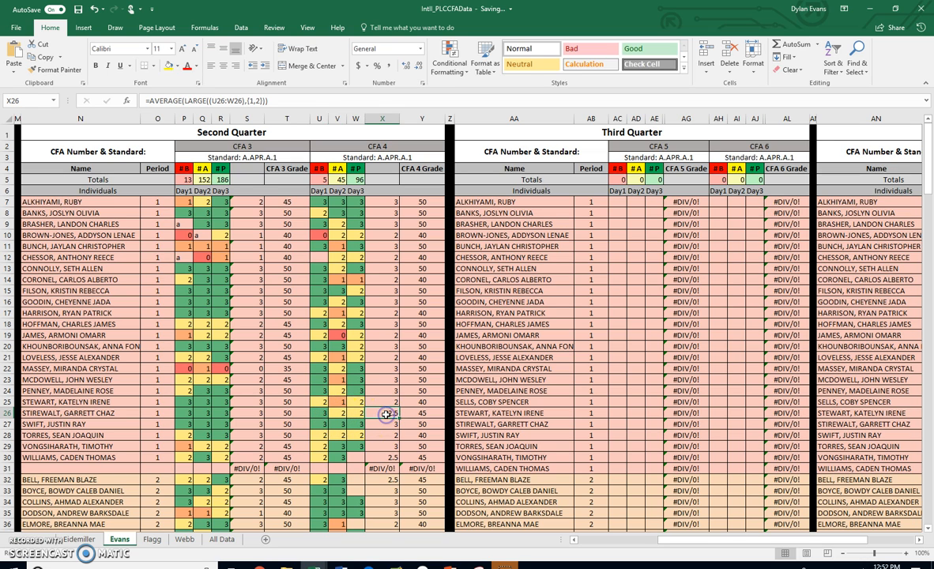
Step: Examine the nested IF formula in Y7, covering its half-point conditions and the final division by 2
click(417, 202)
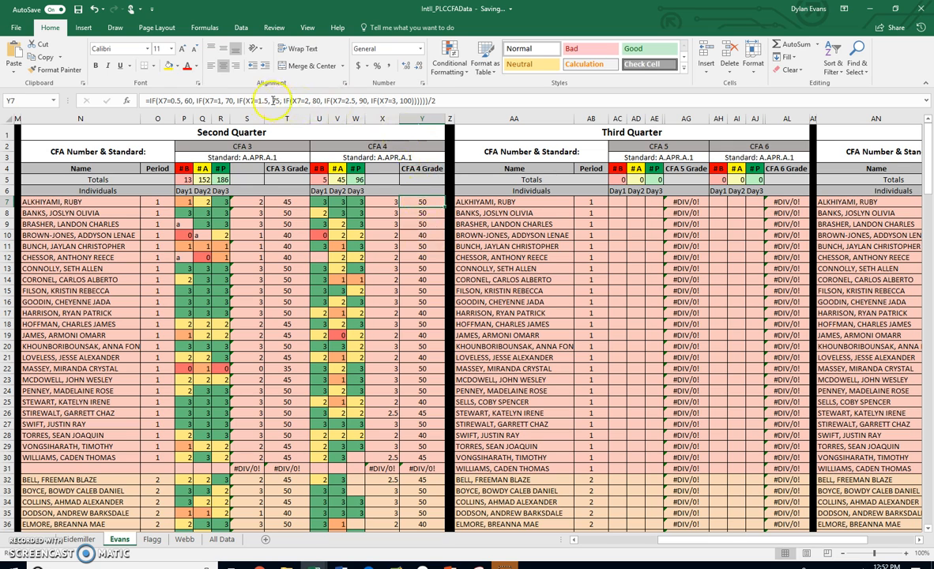
click(165, 100)
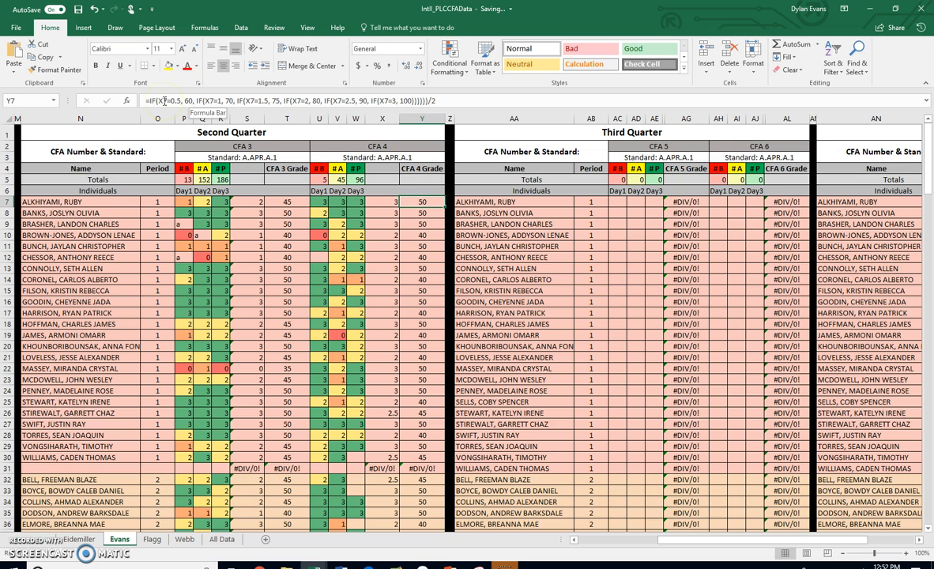
click(173, 101)
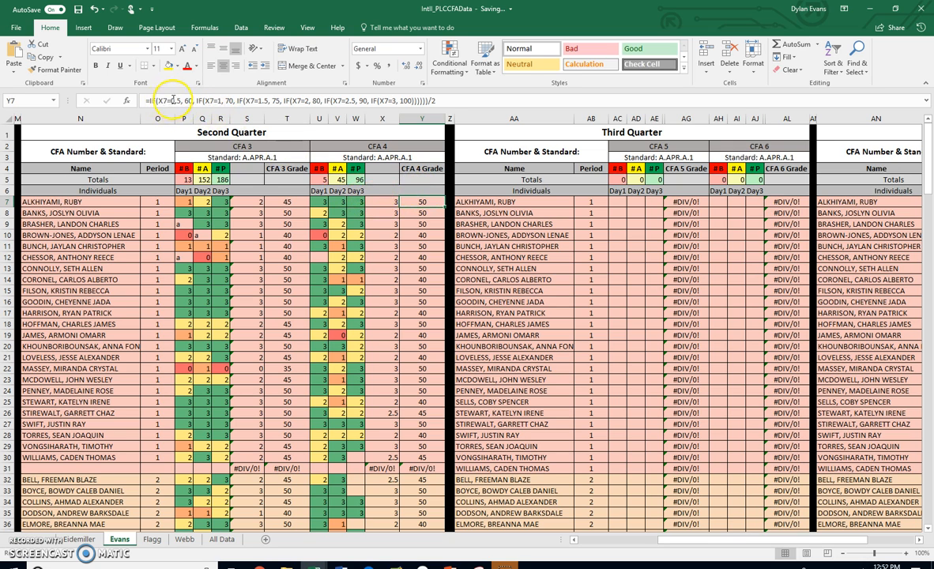
click(223, 100)
click(259, 100)
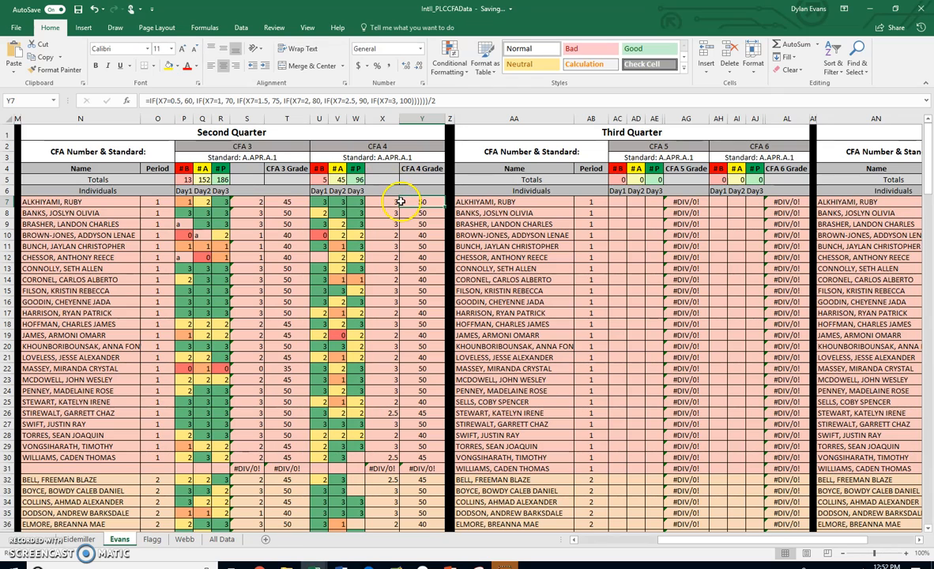
click(440, 101)
key(Return)
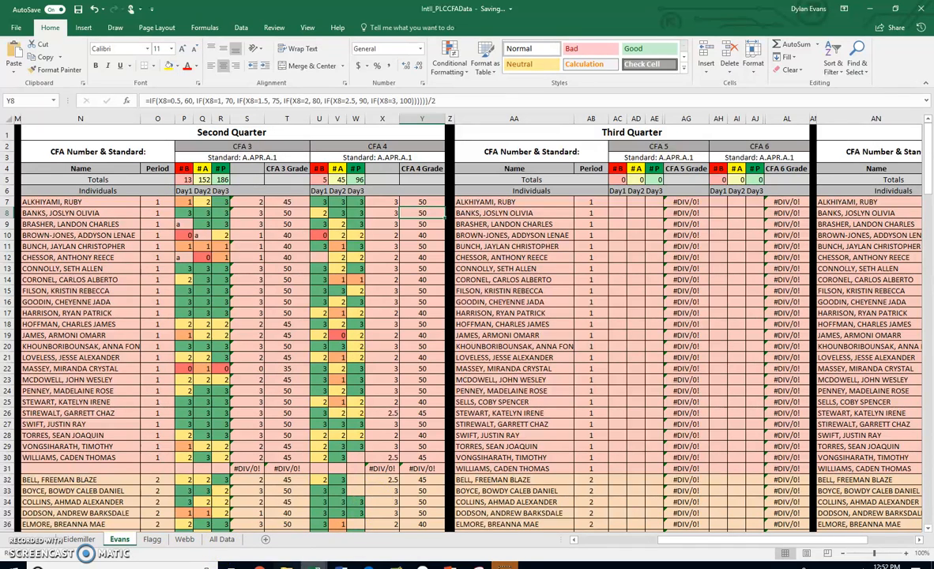
Step: Switch to the Days_GeneralCFASpreadsheet workbook and review the CFA 1 grades in G7:G14 and the nested IF formula in G7
mouse_move(315, 565)
click(348, 525)
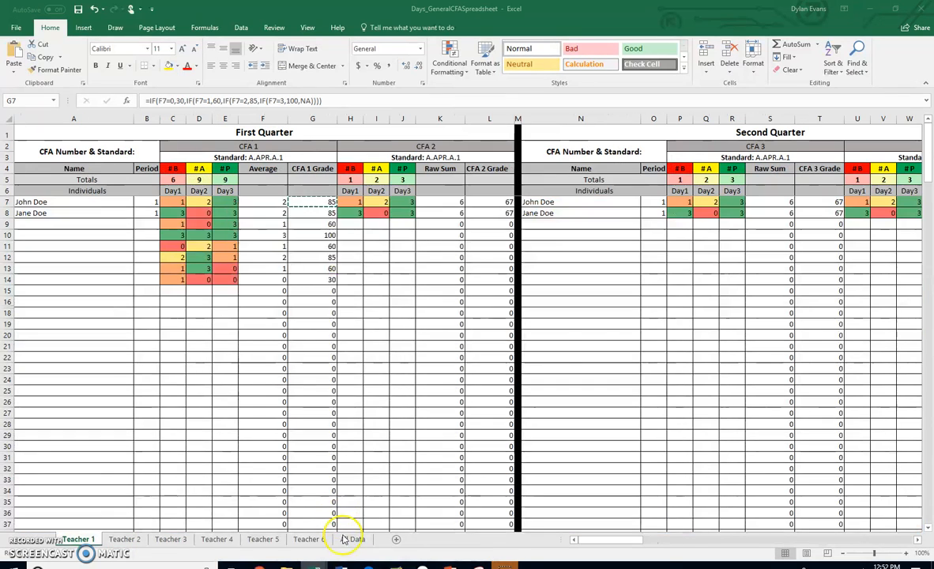
click(385, 278)
drag(326, 199, 328, 275)
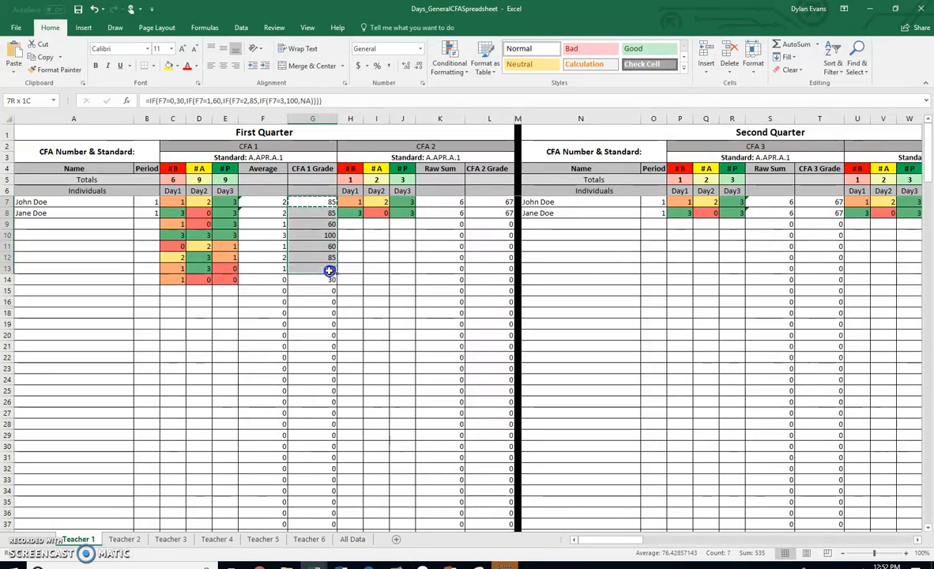
key(ctrl+v)
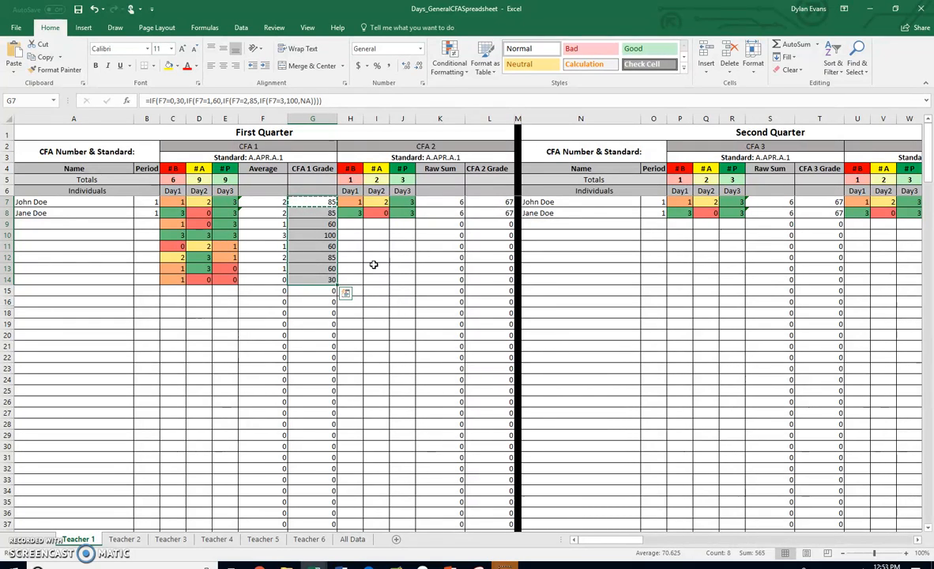
click(355, 100)
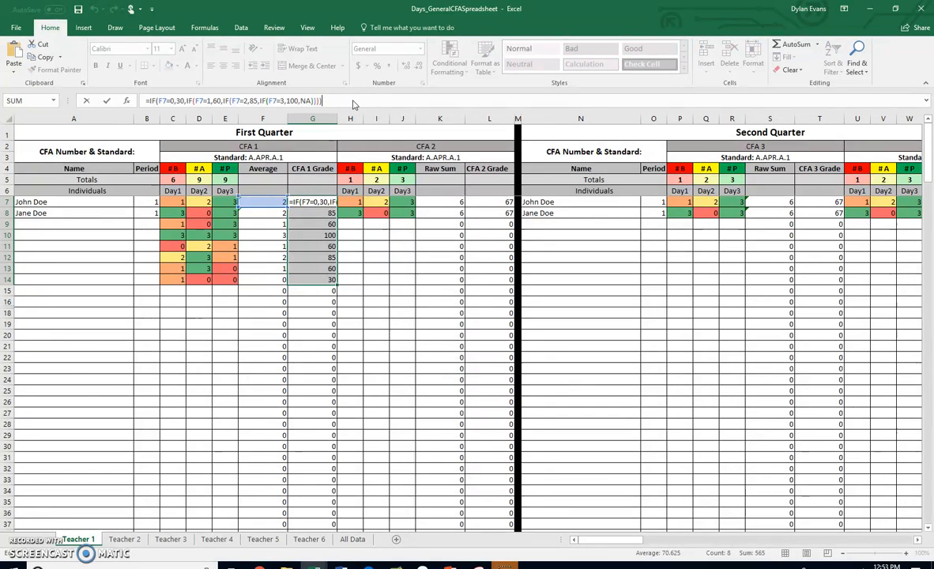
key(Return)
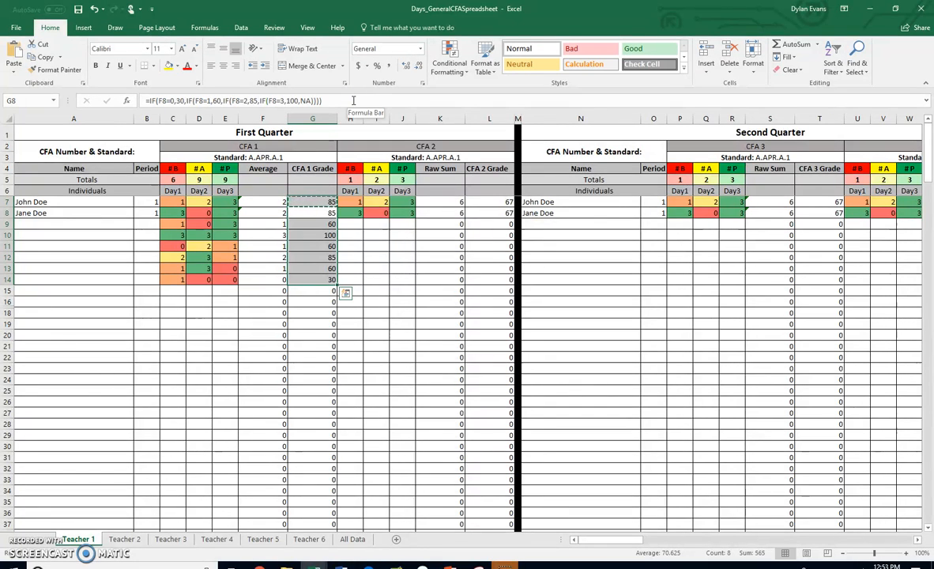